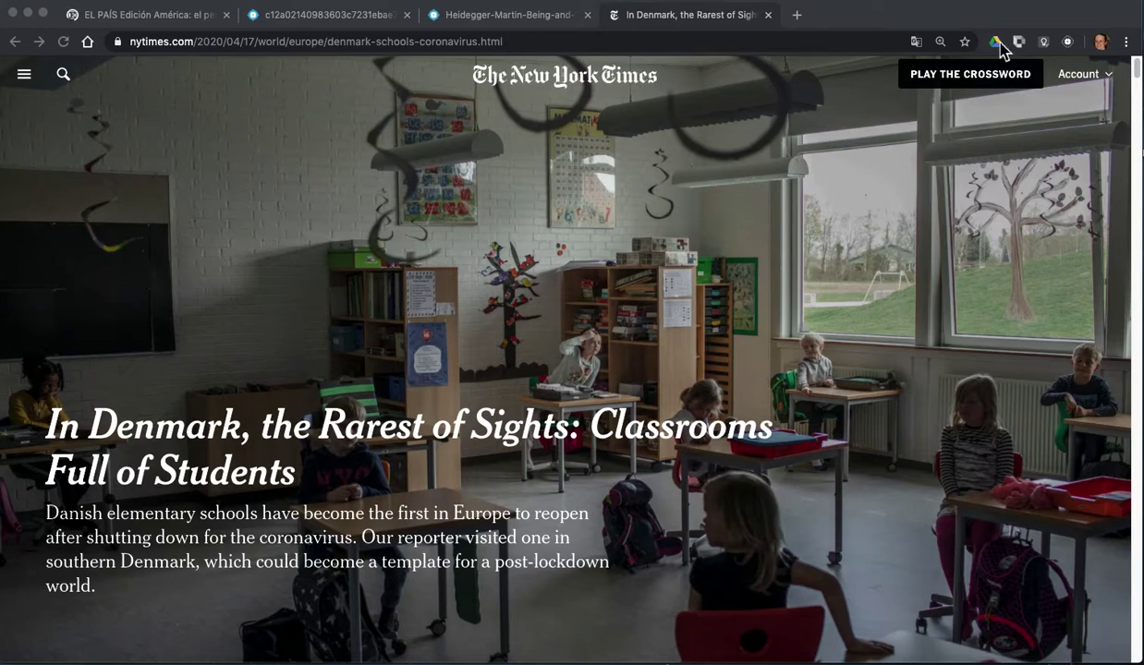
# Step: Turn on the Snap&Read extension for the Denmark article and show its outlines
pyautogui.click(1067, 42)
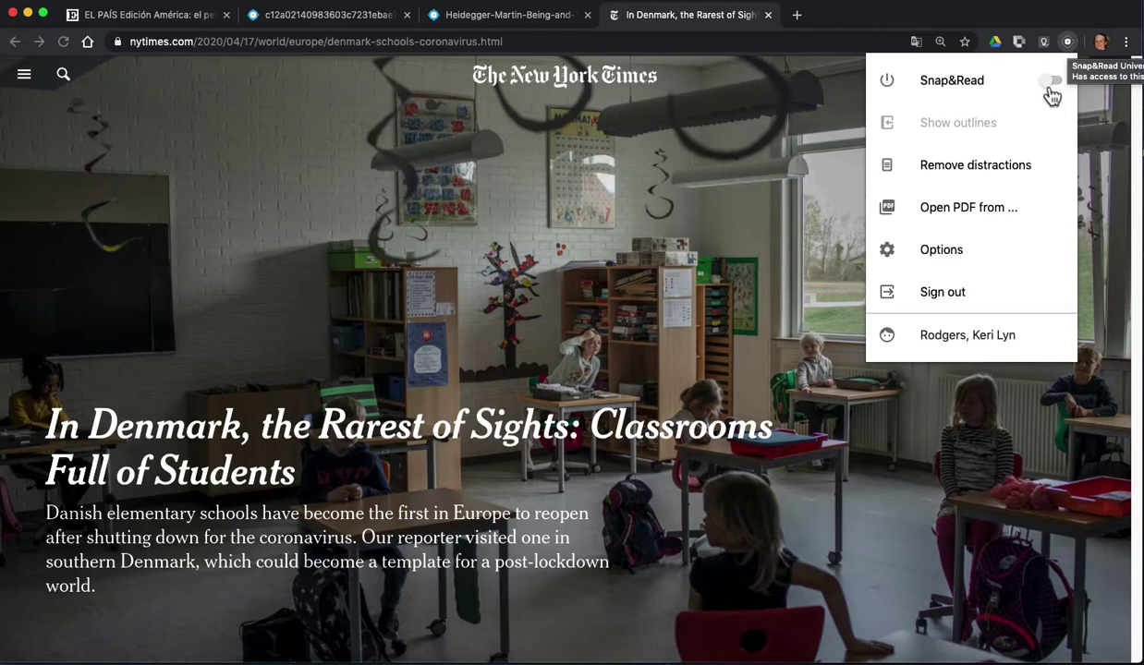
pyautogui.click(1050, 85)
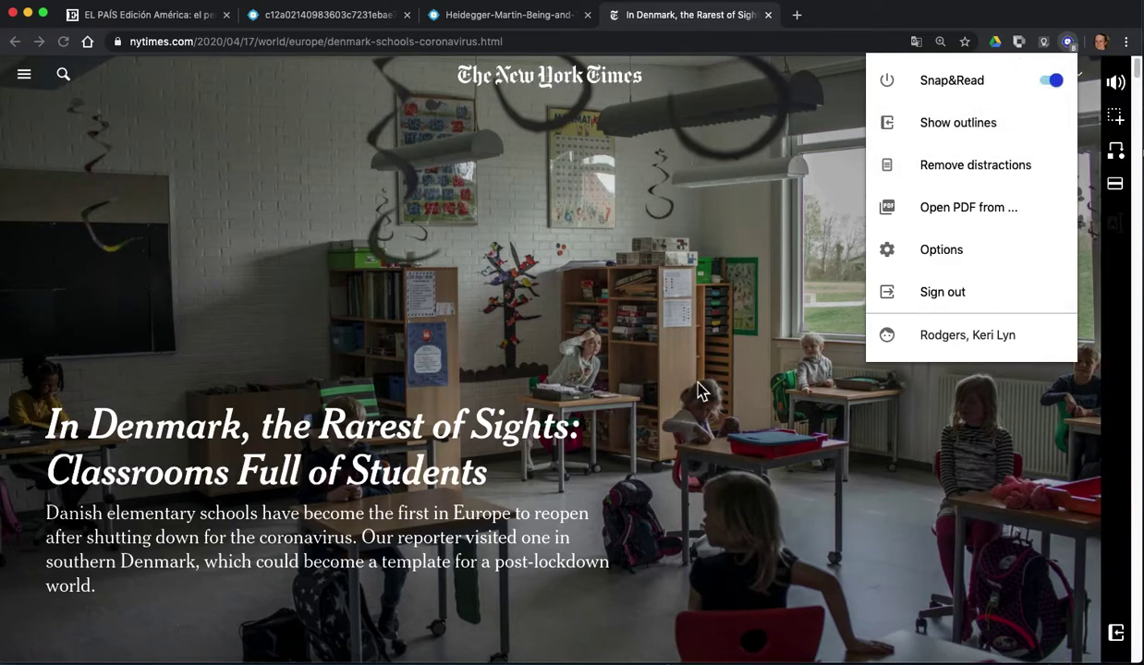
pyautogui.click(929, 129)
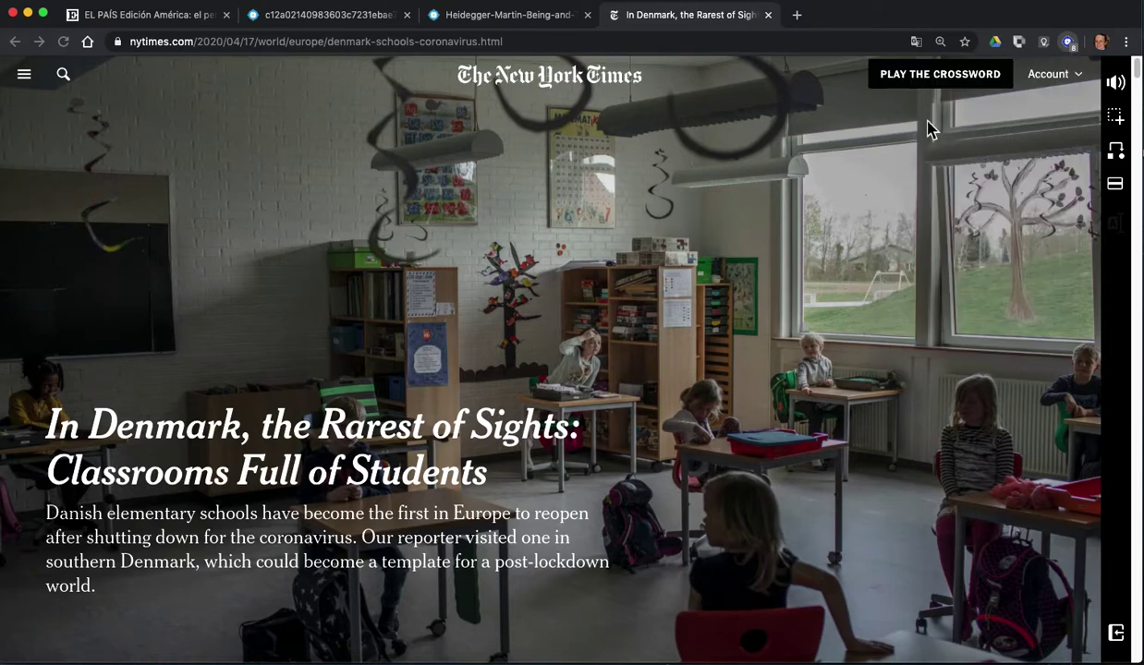
# Step: Open the Snap&Read options and set the word simplification level to maximum words
pyautogui.click(1068, 43)
pyautogui.click(1030, 166)
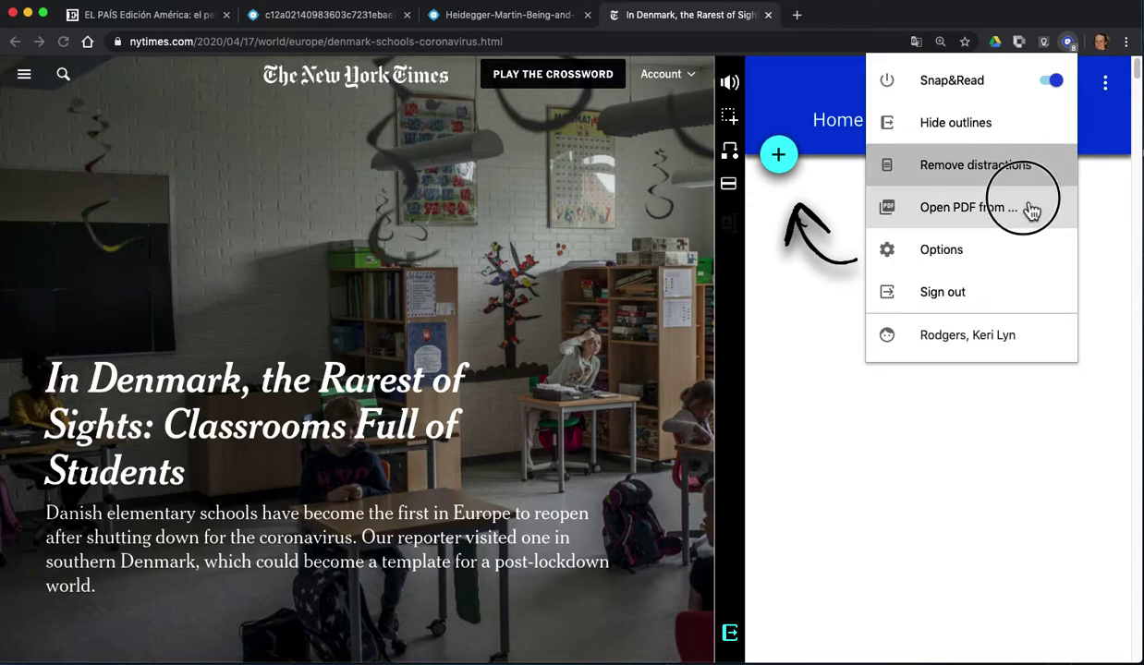
pyautogui.click(990, 258)
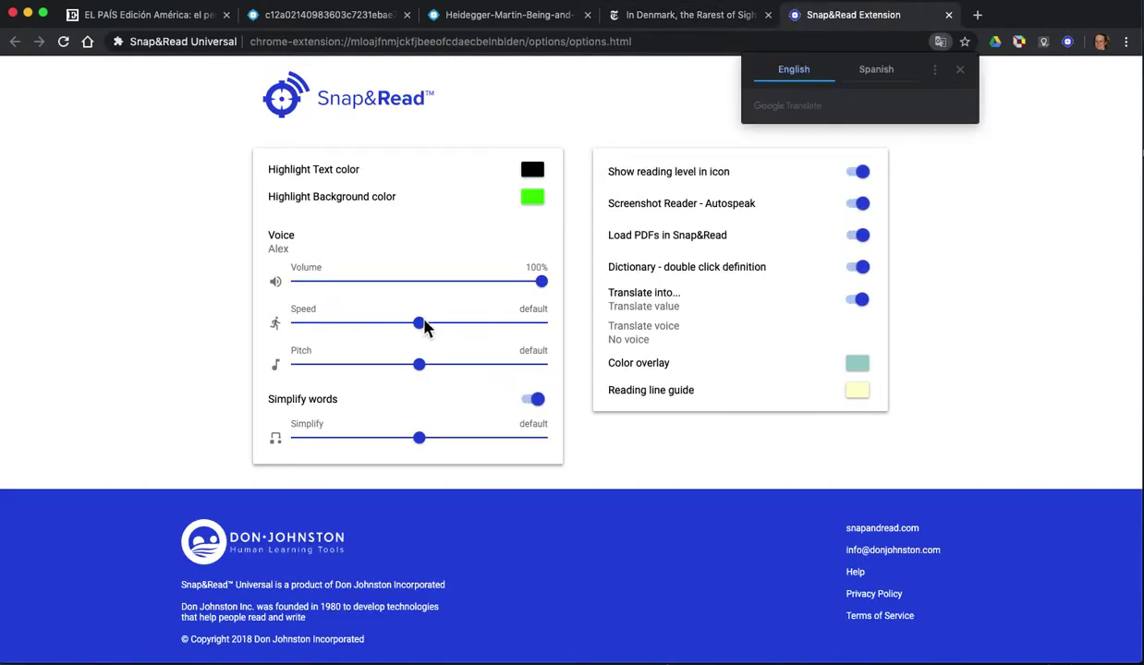
pyautogui.click(532, 170)
pyautogui.click(533, 170)
pyautogui.click(543, 203)
pyautogui.click(543, 203)
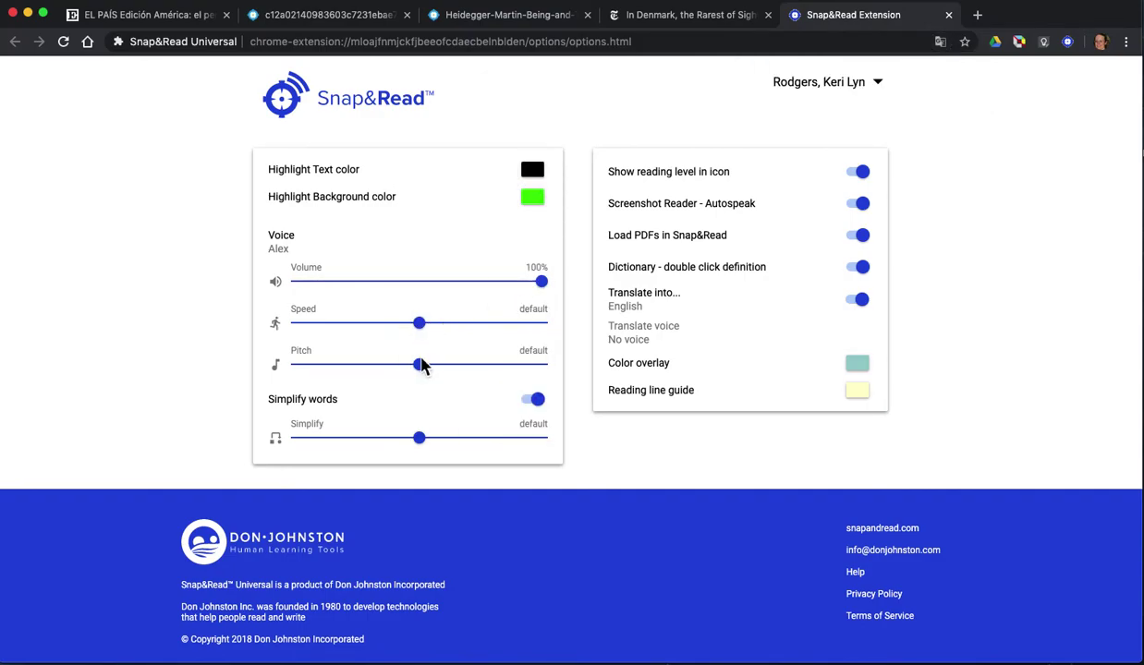
pyautogui.moveTo(421, 439); pyautogui.dragTo(534, 459)
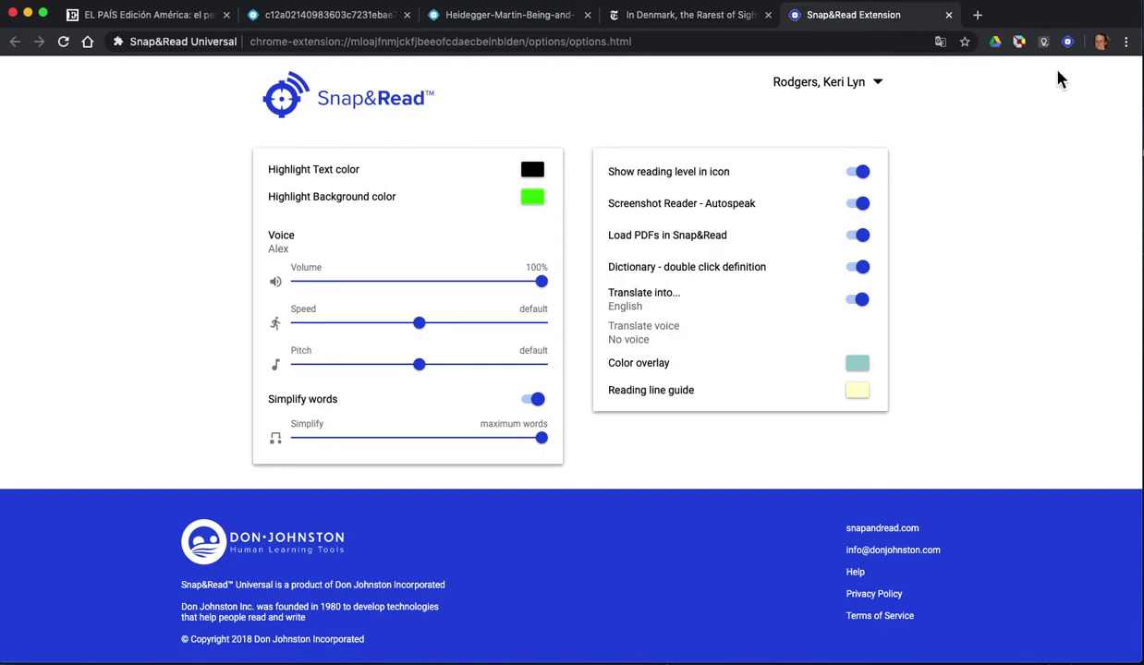
# Step: Return to the Denmark article and capture its headline and summary paragraph with the screenshot reader to have them read aloud
pyautogui.click(1067, 41)
pyautogui.click(652, 16)
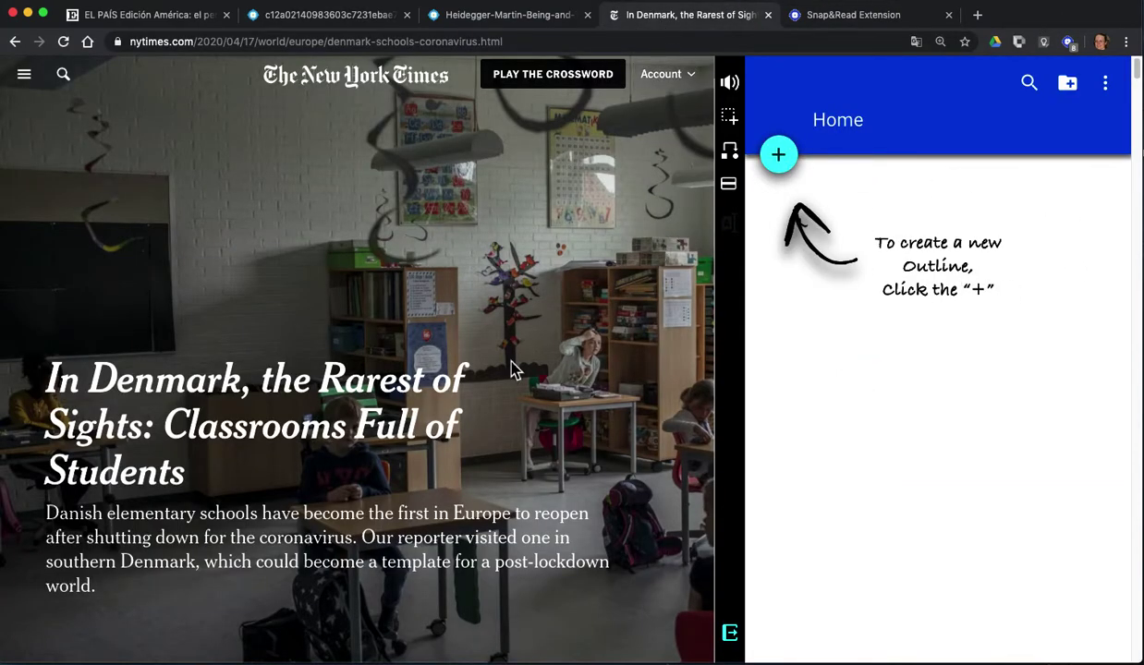
pyautogui.click(730, 83)
pyautogui.click(737, 124)
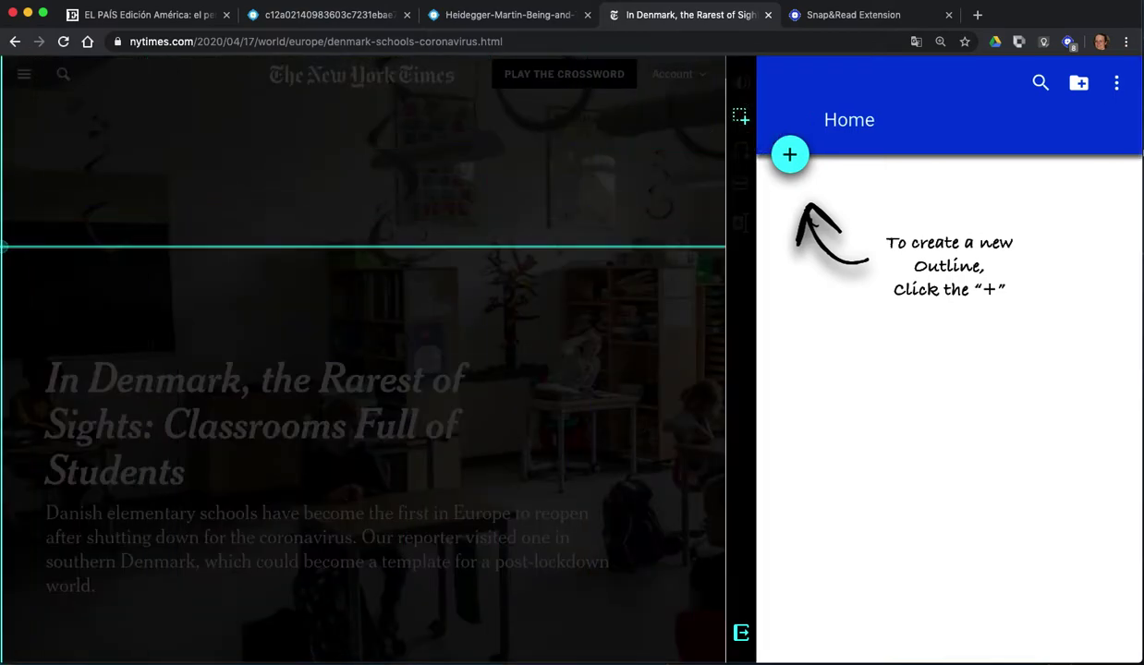
pyautogui.moveTo(46, 355); pyautogui.dragTo(281, 583)
pyautogui.moveTo(341, 610); pyautogui.dragTo(632, 611)
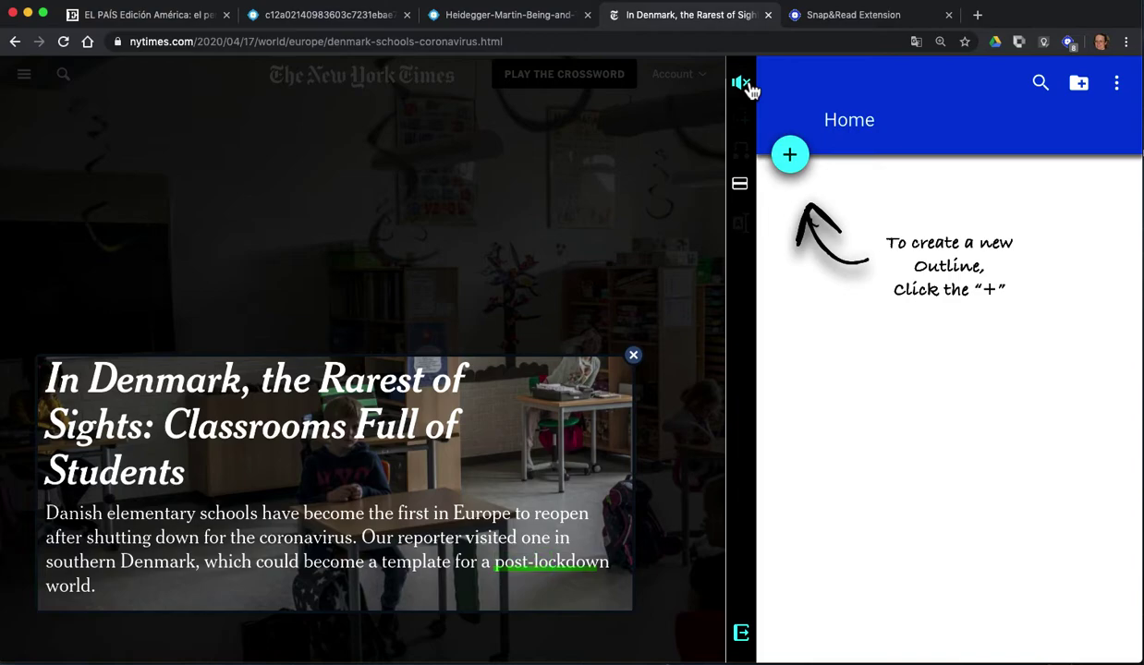
# Step: Stop the speech and turn on the color overlay with the reading line guide, closing the captured region
pyautogui.click(750, 90)
pyautogui.click(739, 184)
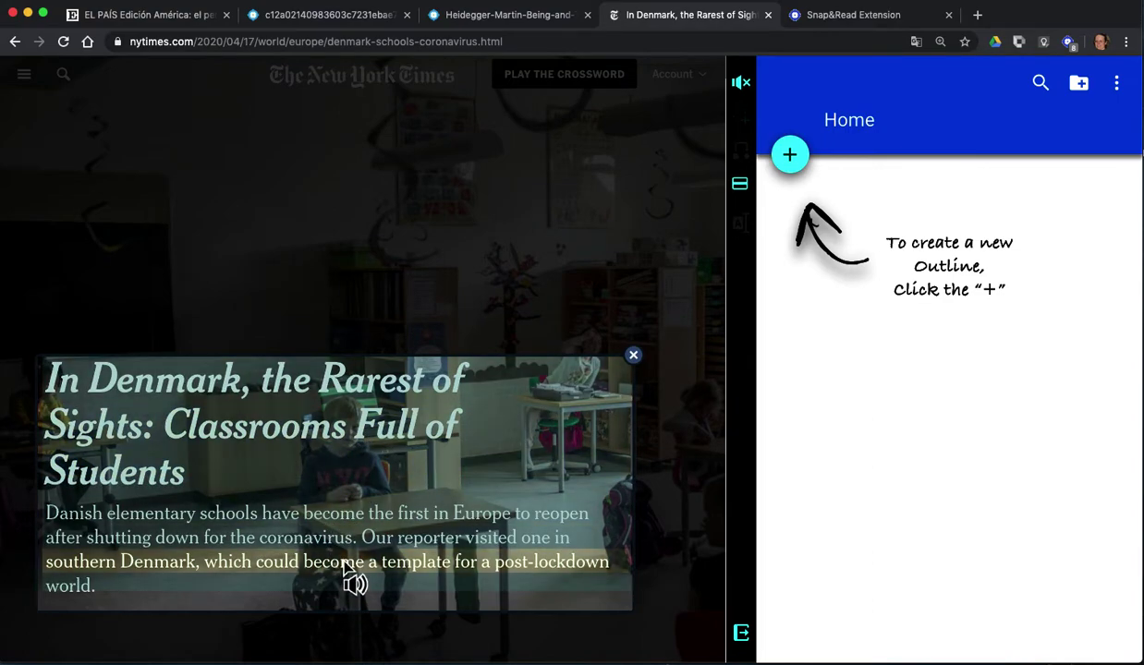
pyautogui.click(633, 355)
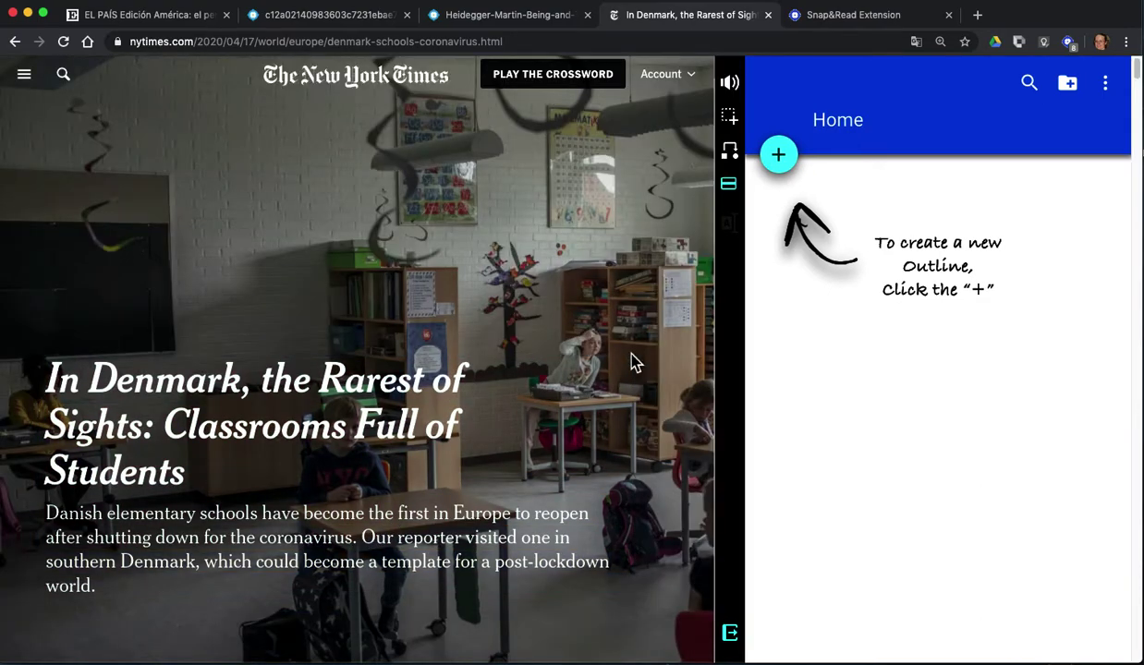
# Step: Create a new outline and enter "Denmark article" as its first item
pyautogui.click(777, 173)
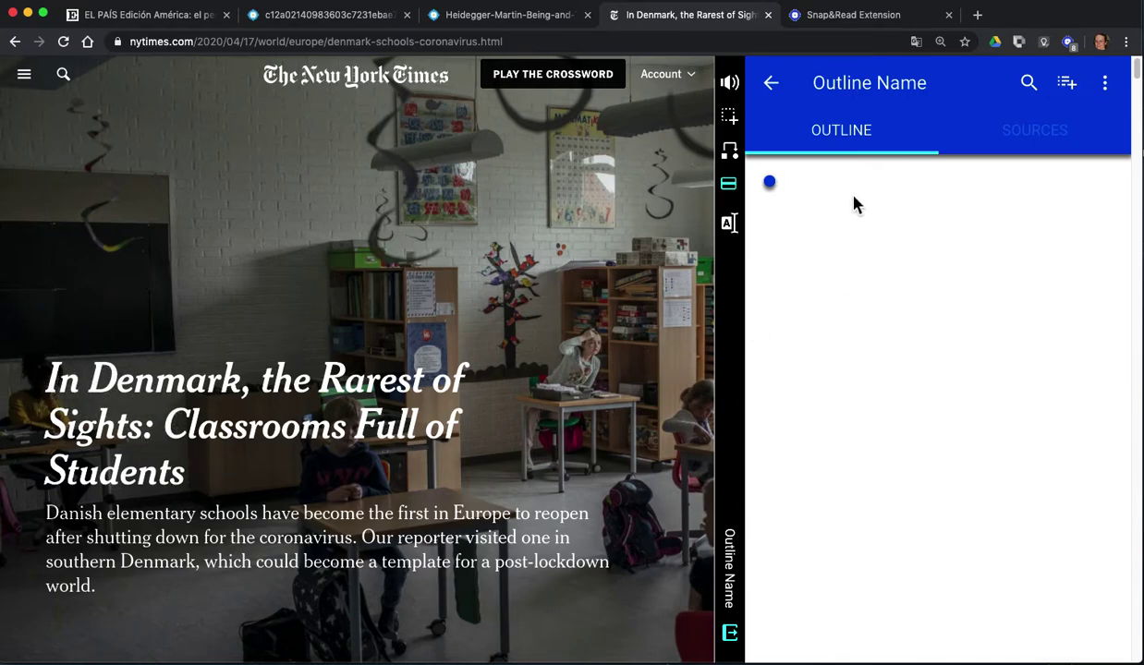
pyautogui.scroll(-3, 705, 281)
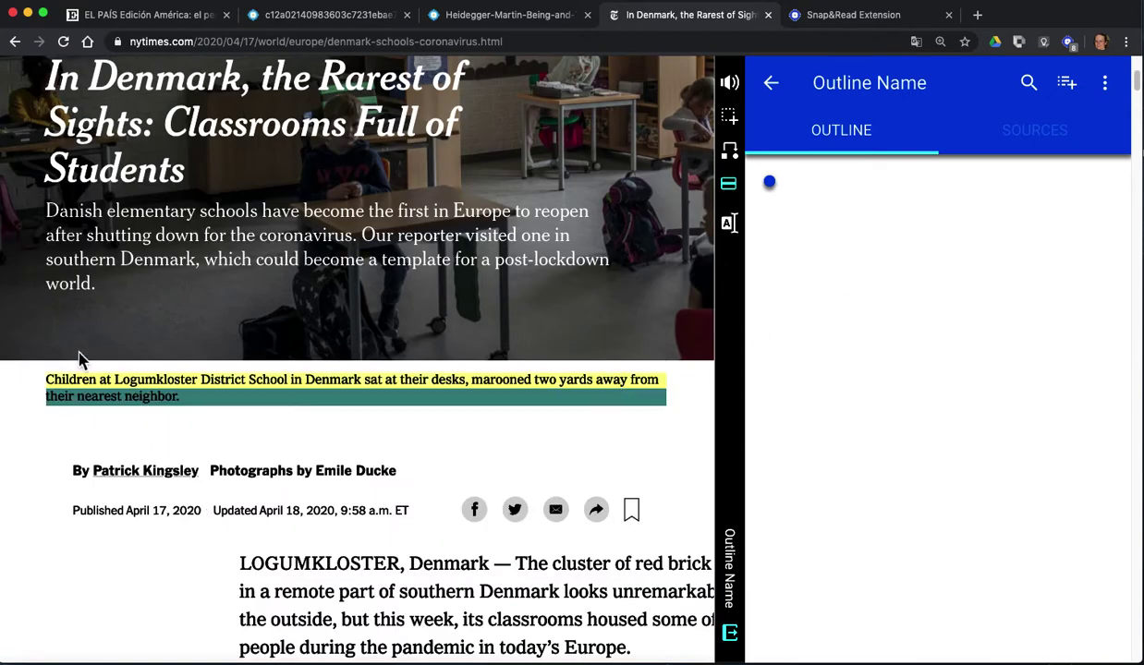
pyautogui.scroll(-3, 123, 429)
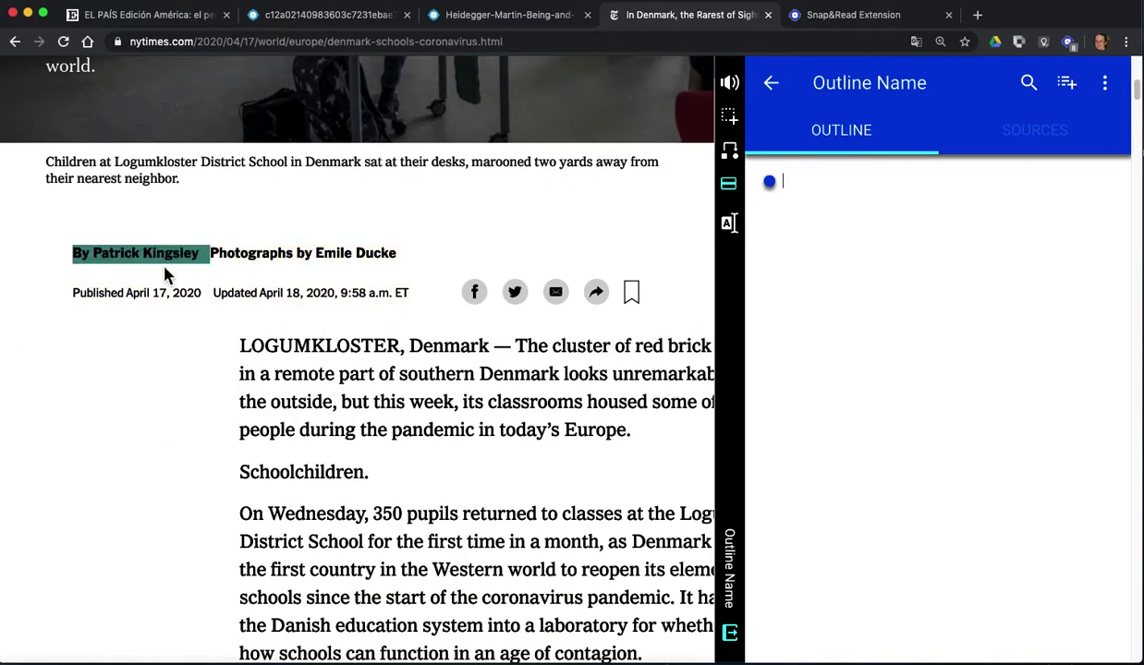
pyautogui.scroll(5, 242, 334)
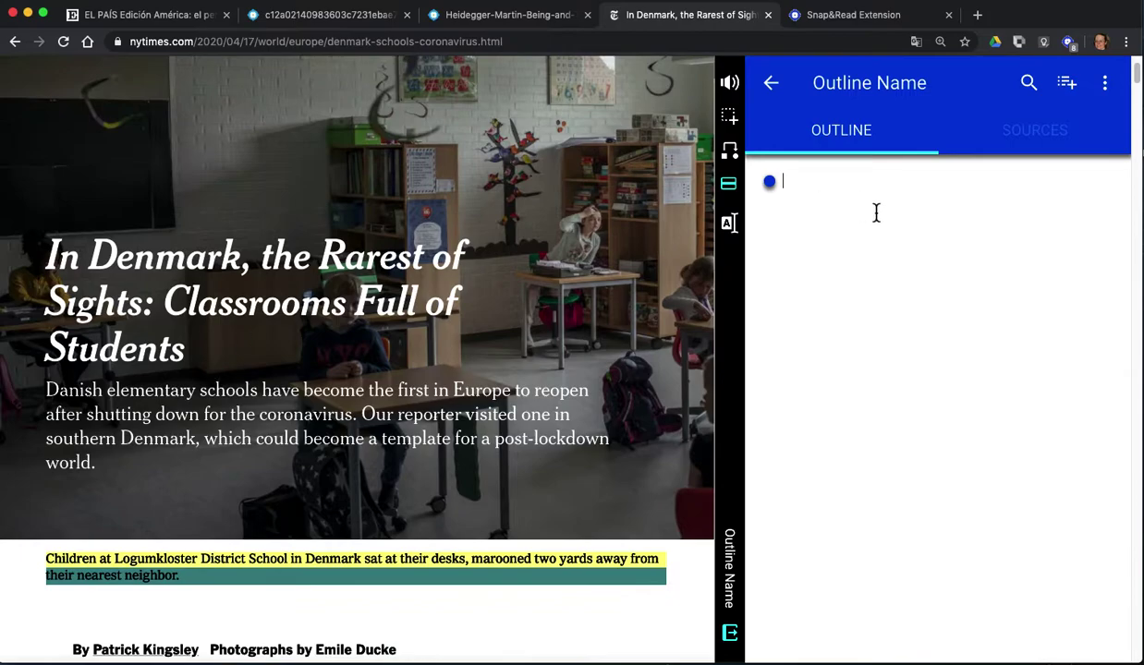
pyautogui.write('enmark article')
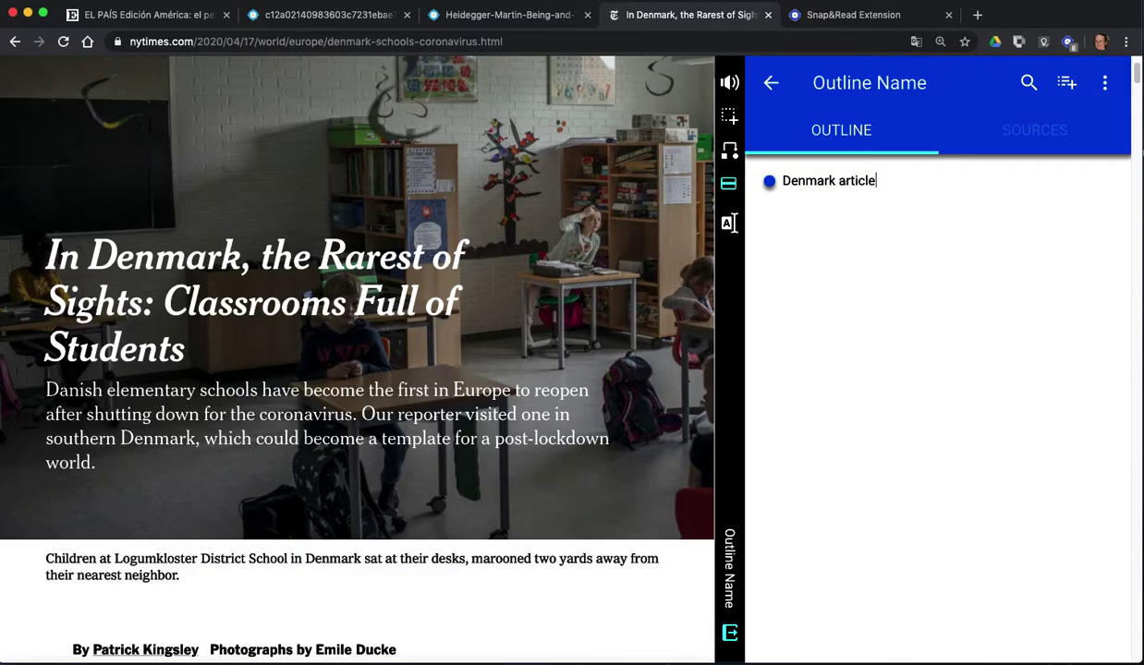
# Step: Examine the outline's sources in MLA and APA style and the blank book form for a new source
pyautogui.click(1038, 150)
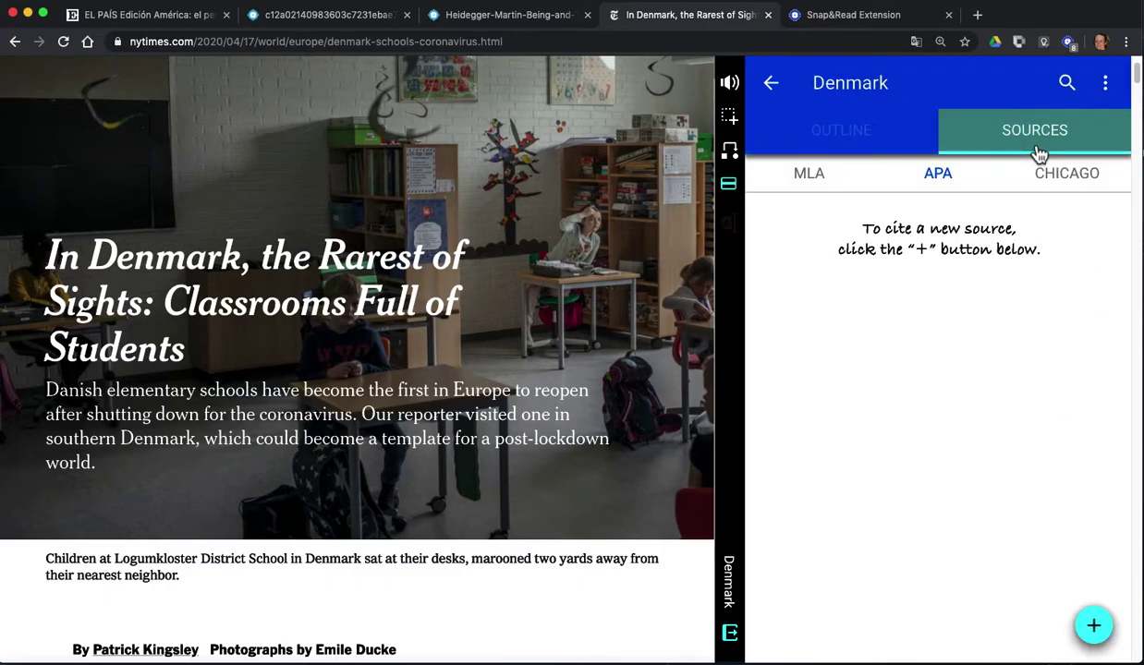
pyautogui.click(810, 180)
pyautogui.click(1034, 154)
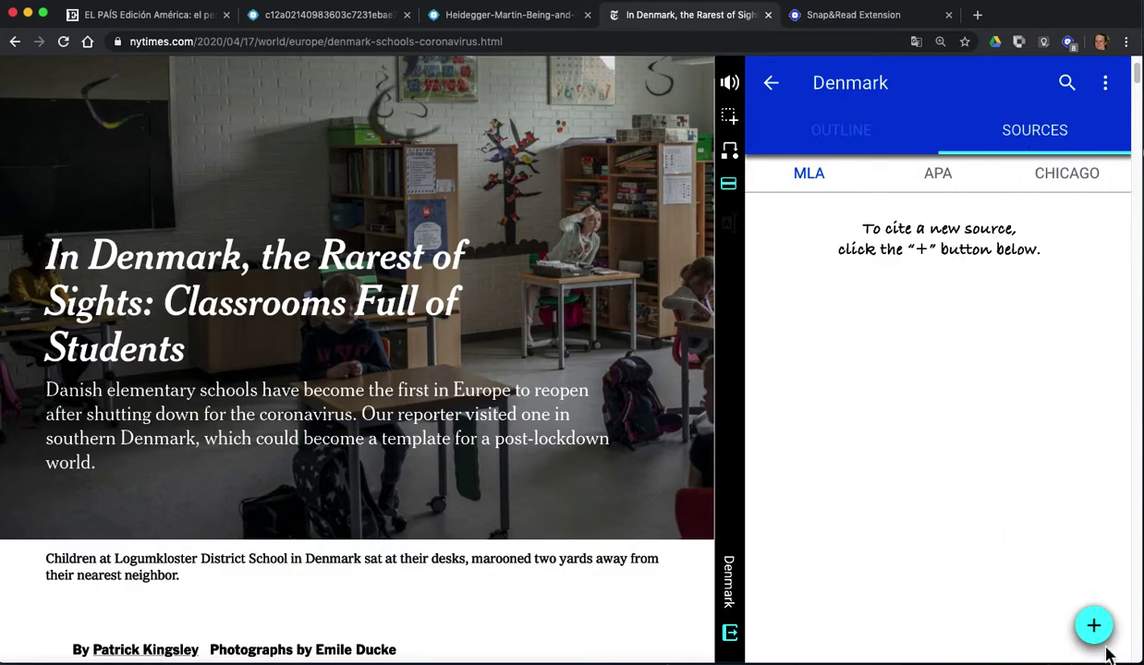
pyautogui.click(938, 174)
pyautogui.click(1098, 649)
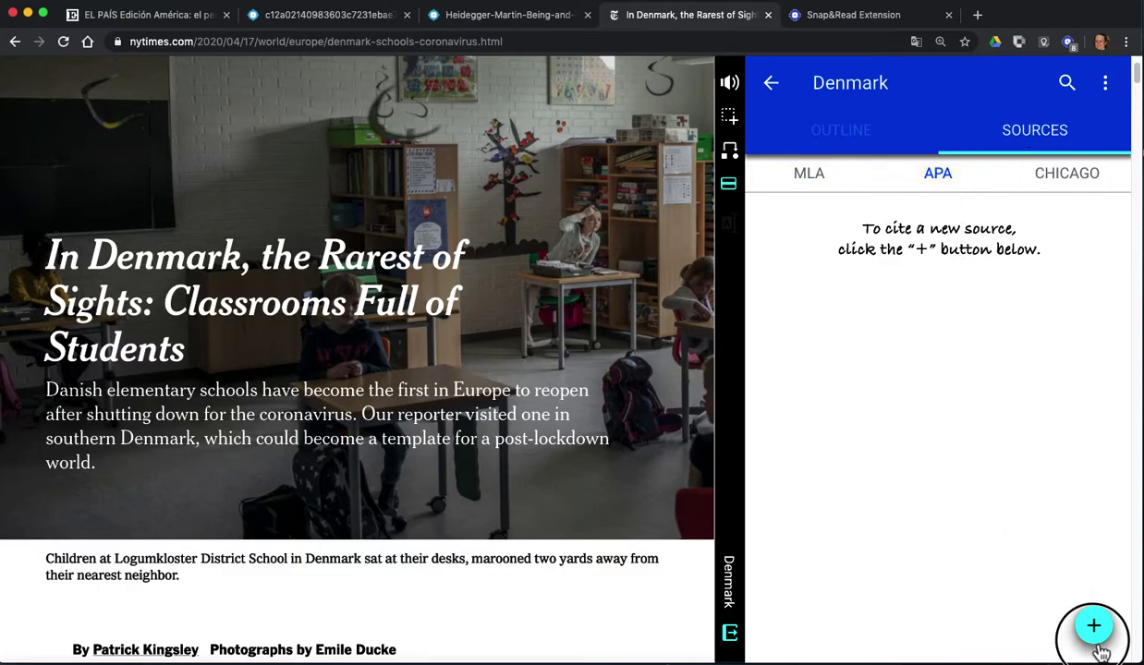
pyautogui.click(879, 196)
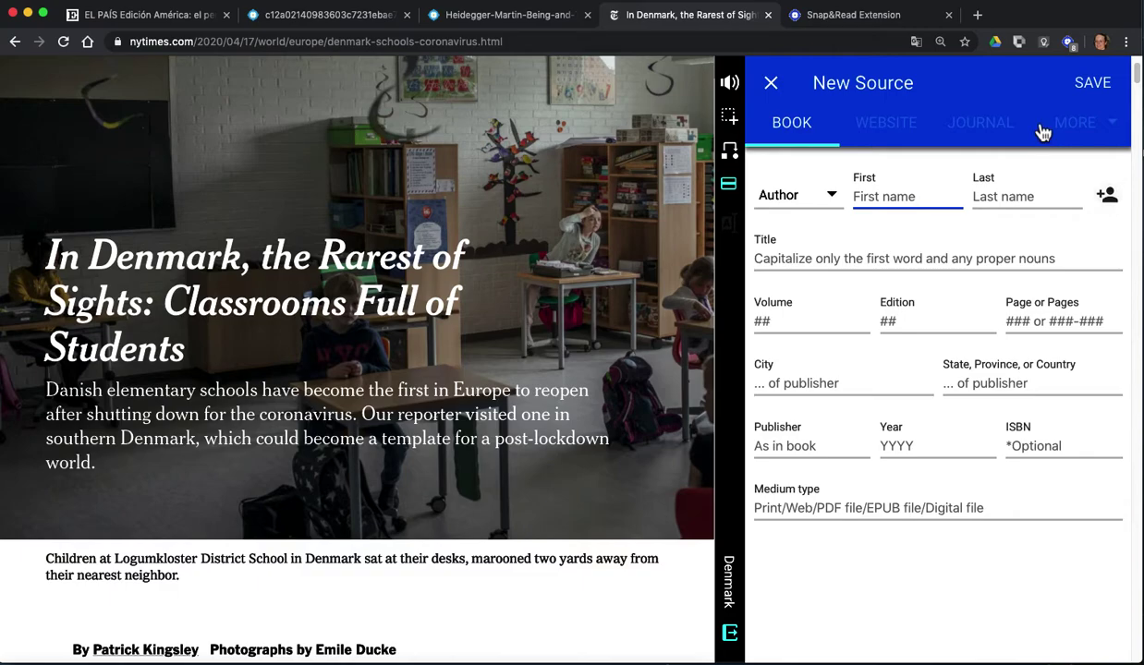
pyautogui.click(1088, 93)
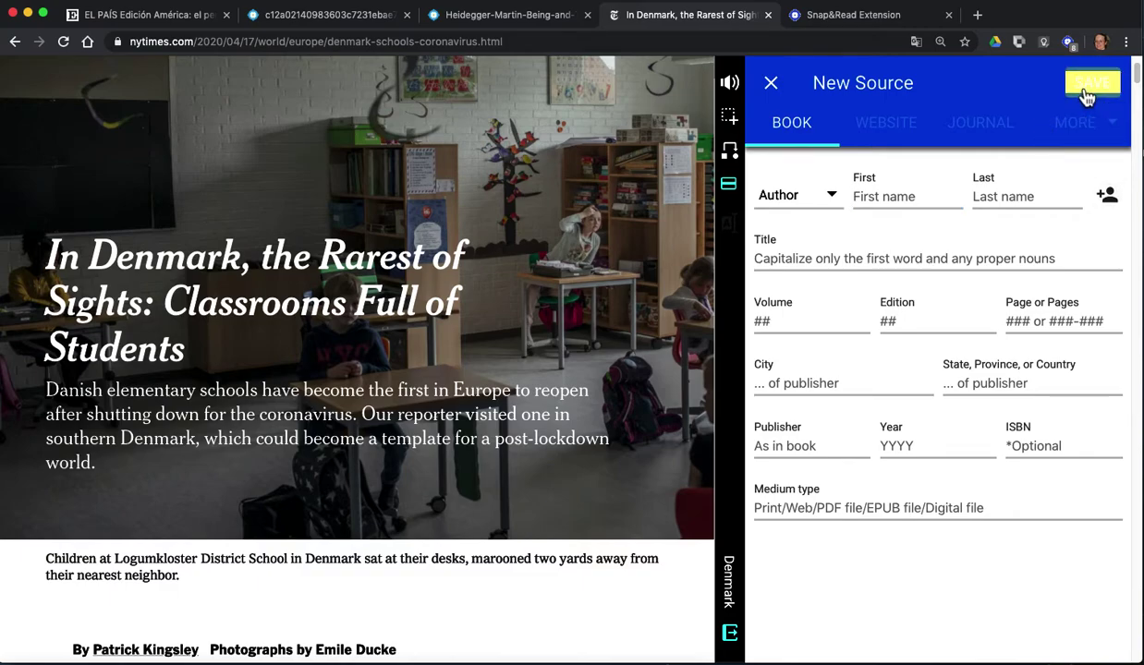
pyautogui.click(770, 83)
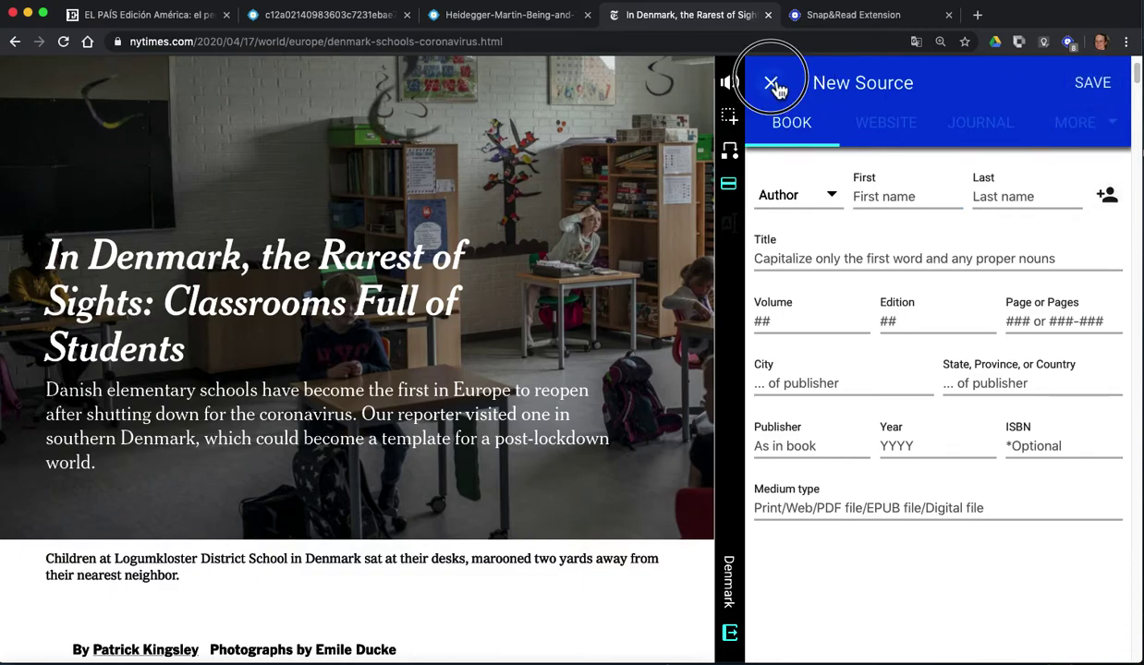
# Step: Hide the outline beside the article and turn off the color overlay
pyautogui.scroll(-5, 589, 472)
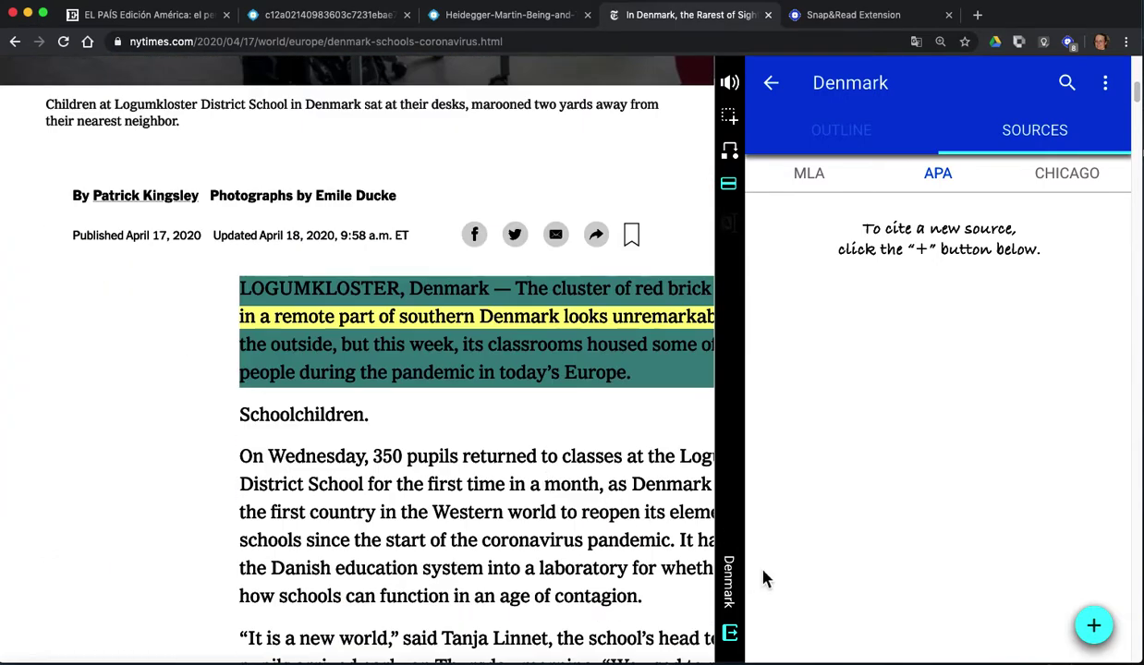
pyautogui.click(729, 633)
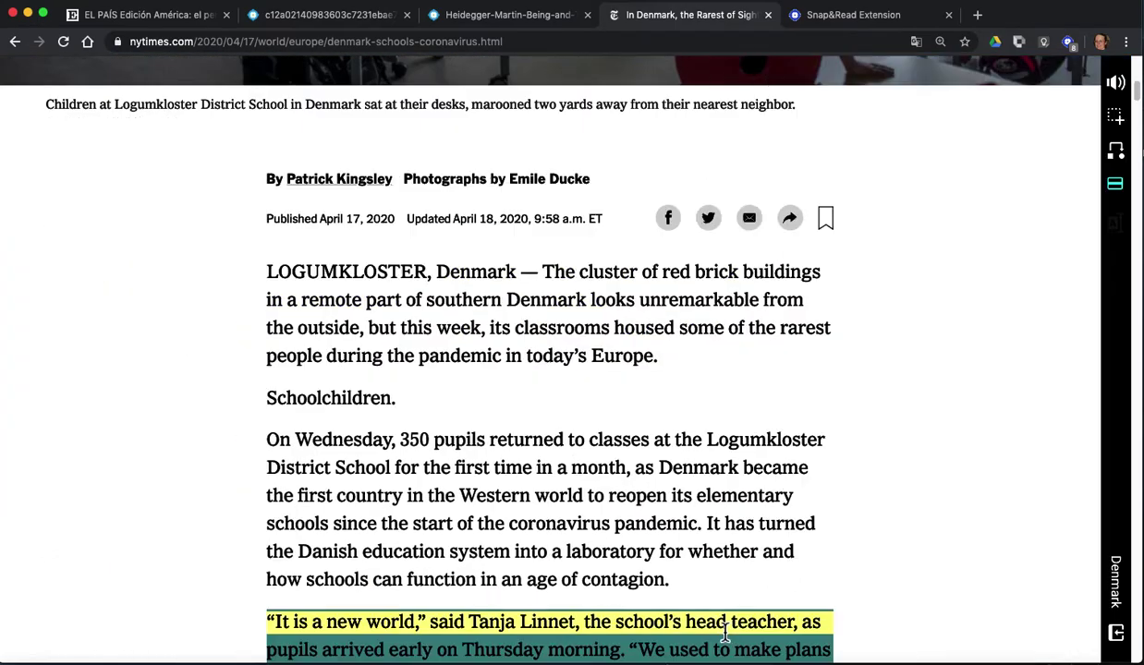
pyautogui.click(1119, 159)
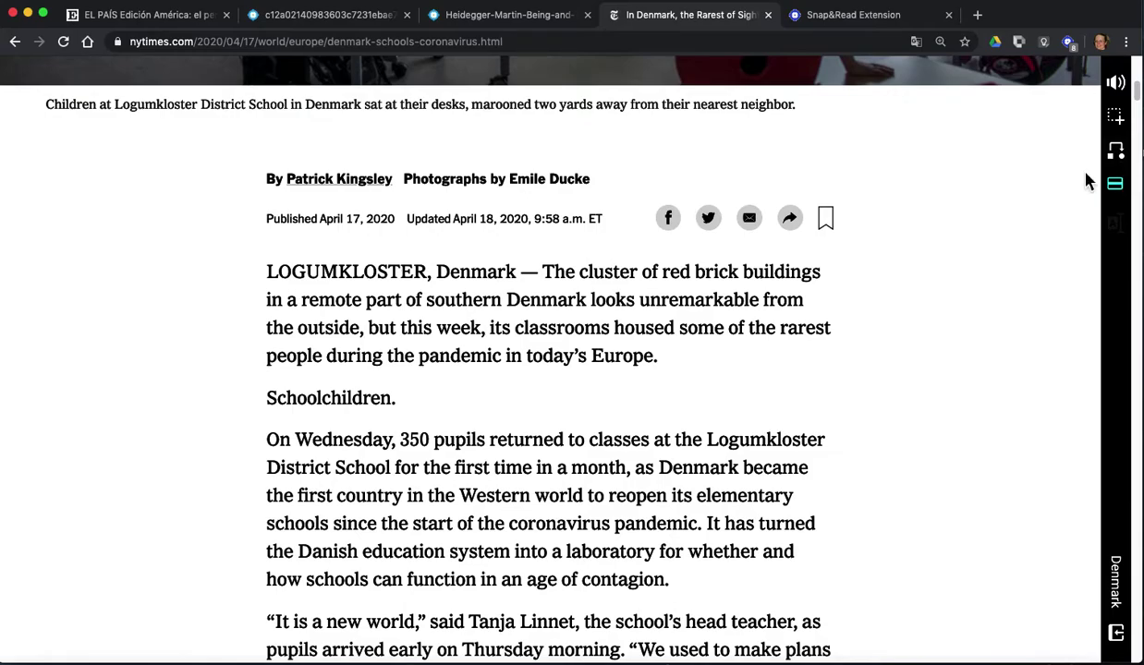
pyautogui.moveTo(431, 413); pyautogui.dragTo(477, 441)
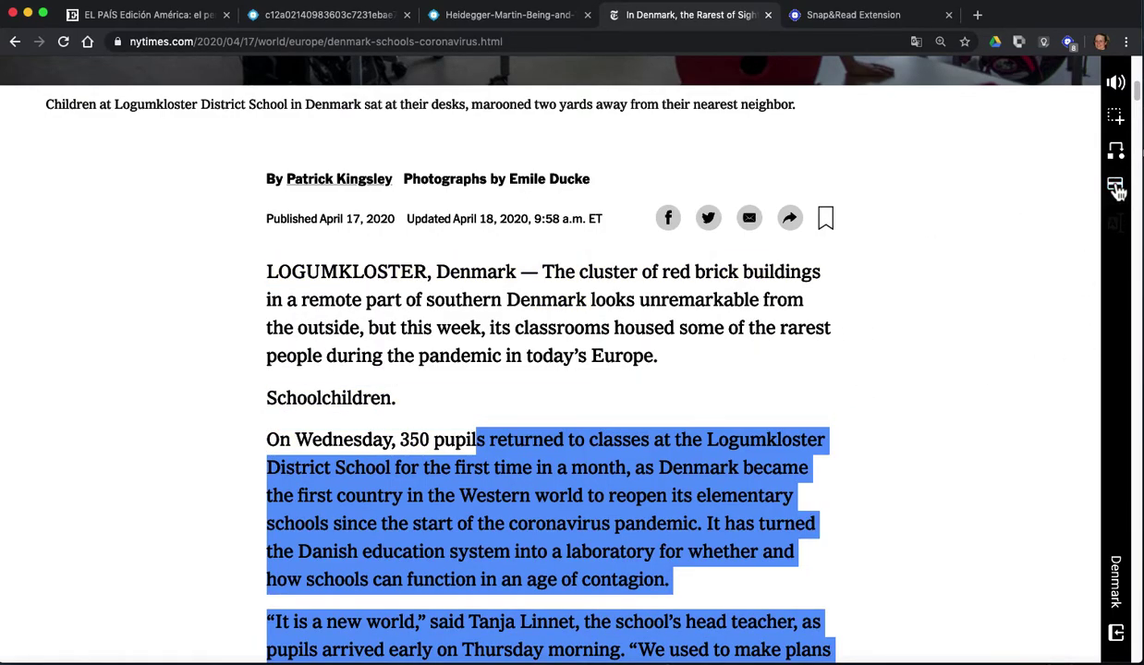
# Step: Select the two paragraphs from "On Wednesday, 350 pupils" through "never this kind of attack" and simplify their wording
pyautogui.click(469, 356)
pyautogui.moveTo(268, 435); pyautogui.dragTo(492, 405)
pyautogui.scroll(3, 965, 394)
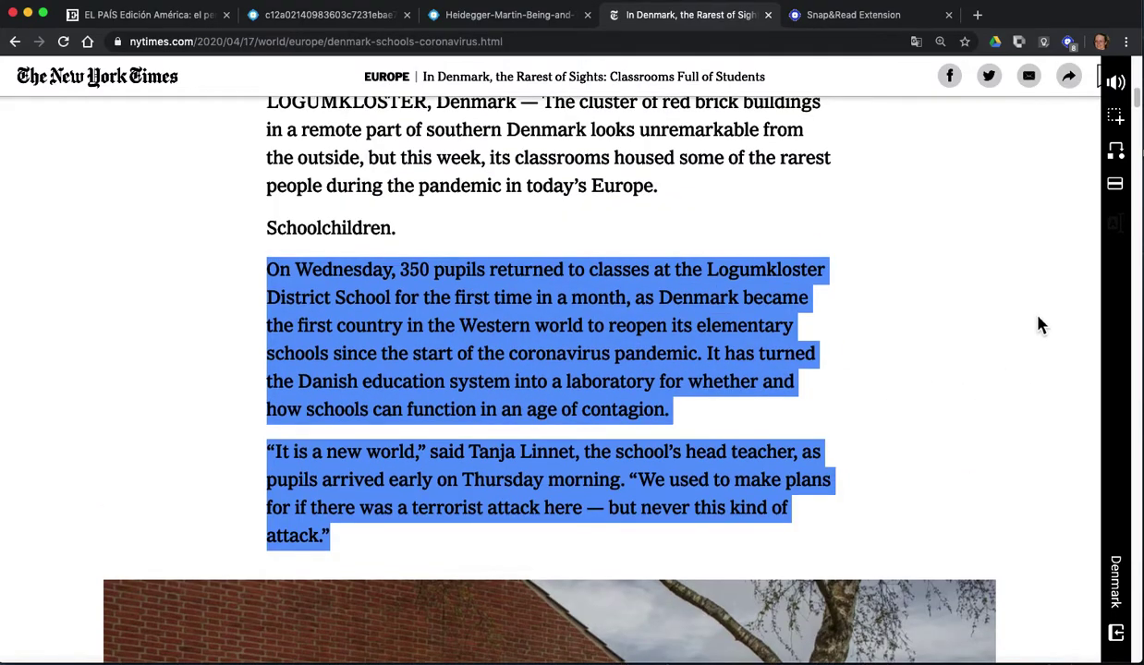
pyautogui.click(1116, 153)
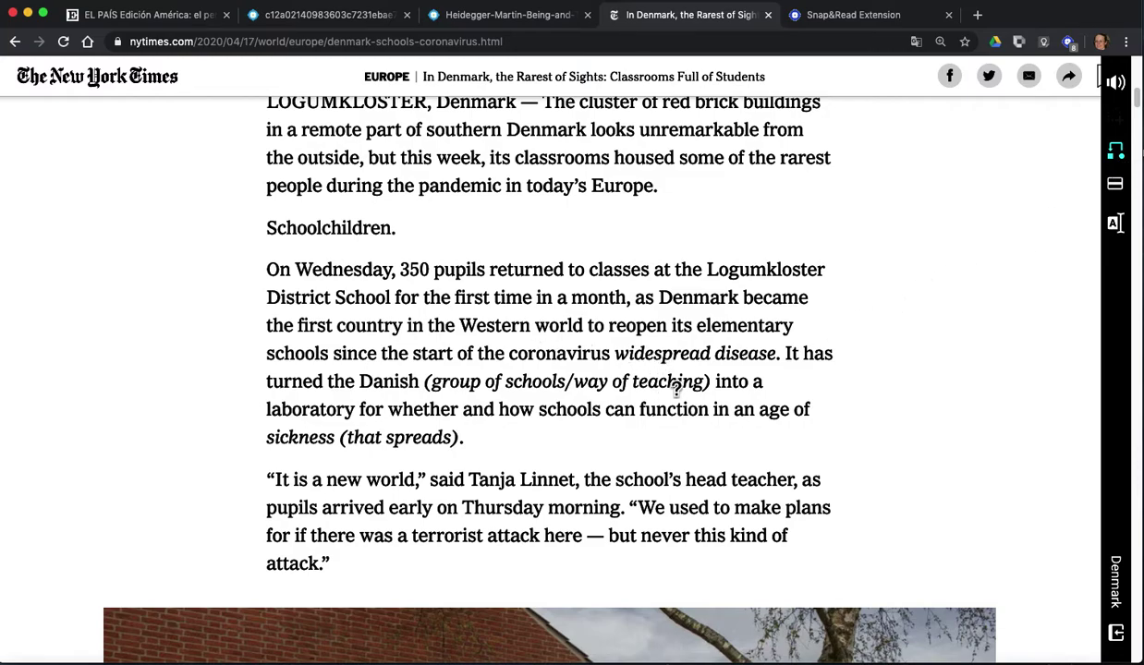
# Step: Toggle "widespread disease" to "pandemic" and back, and restore the original words "education system" and "contagion" in the simplified paragraph
pyautogui.click(676, 359)
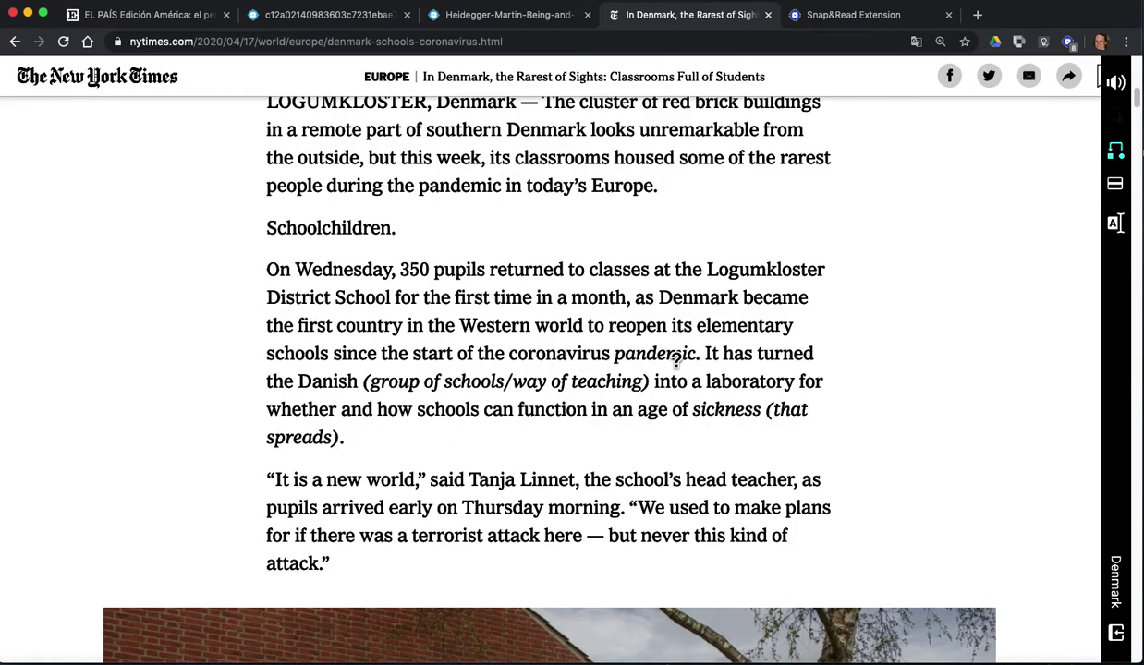
pyautogui.click(676, 358)
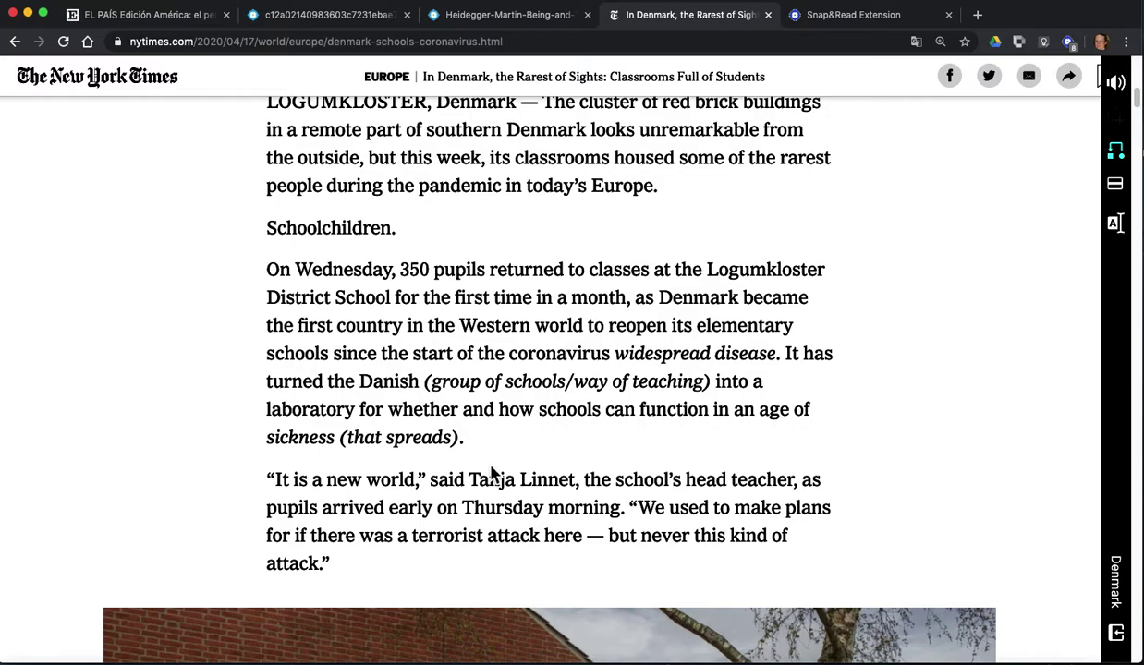
pyautogui.click(507, 382)
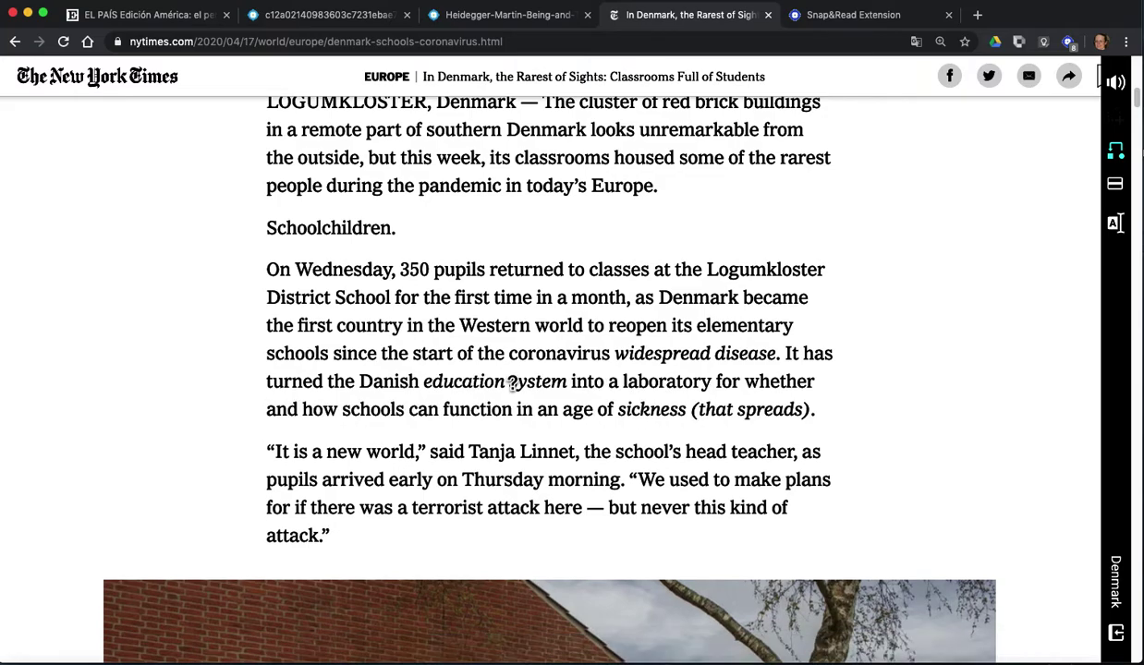
pyautogui.click(633, 407)
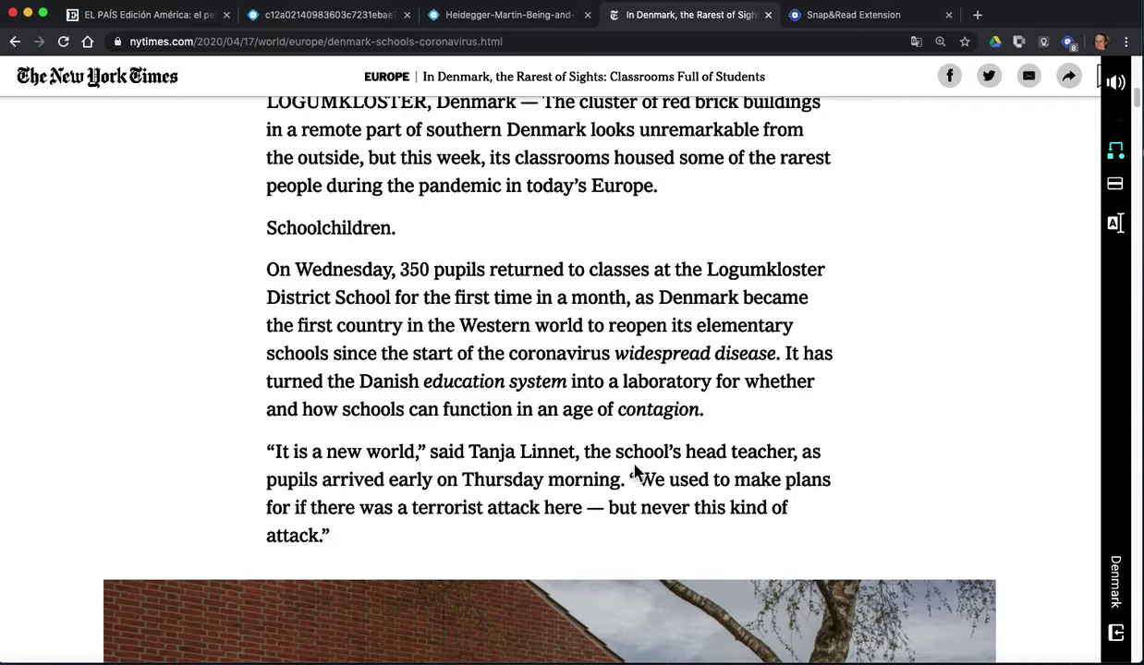
pyautogui.click(670, 360)
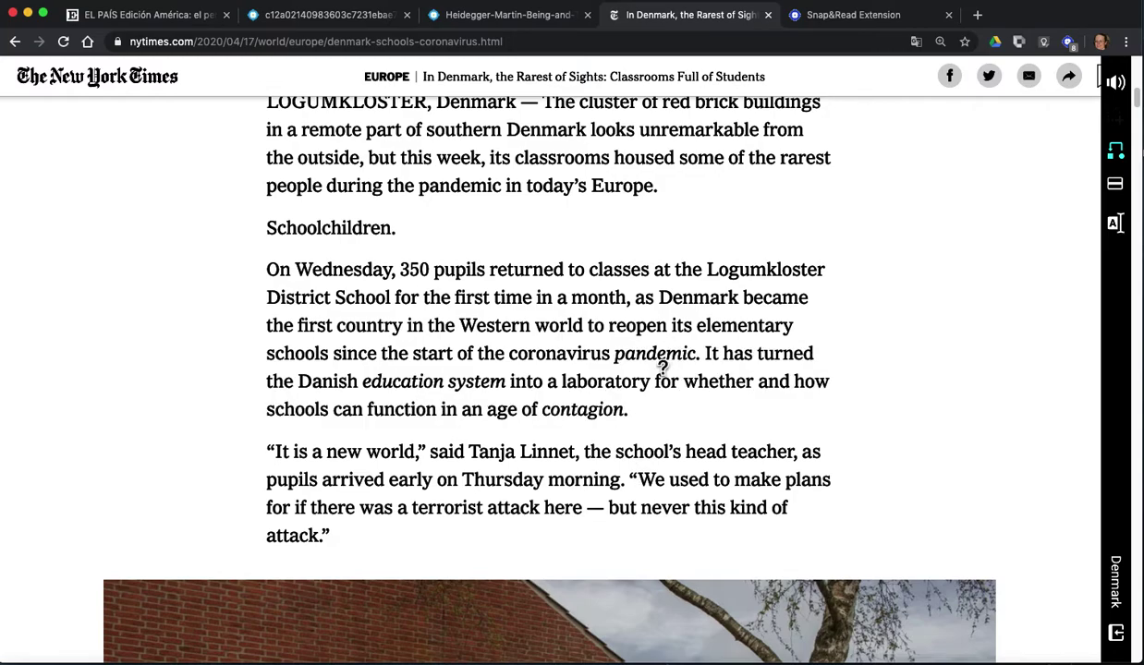
pyautogui.click(653, 361)
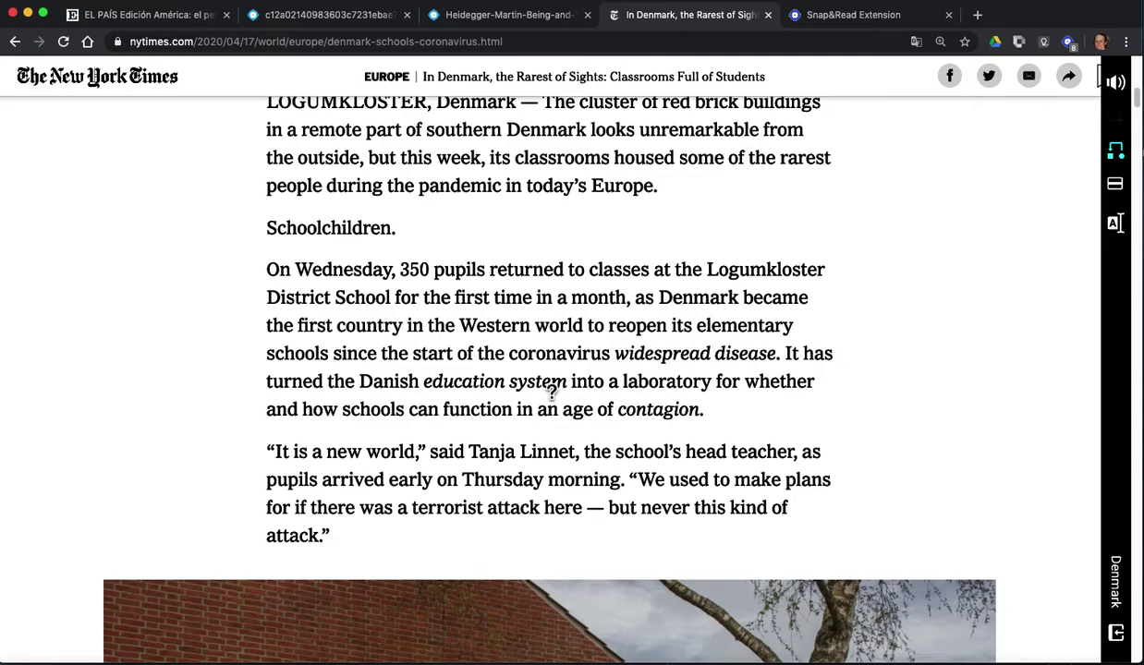
pyautogui.moveTo(551, 390)
pyautogui.scroll(-10, 583, 428)
pyautogui.scroll(15, 582, 428)
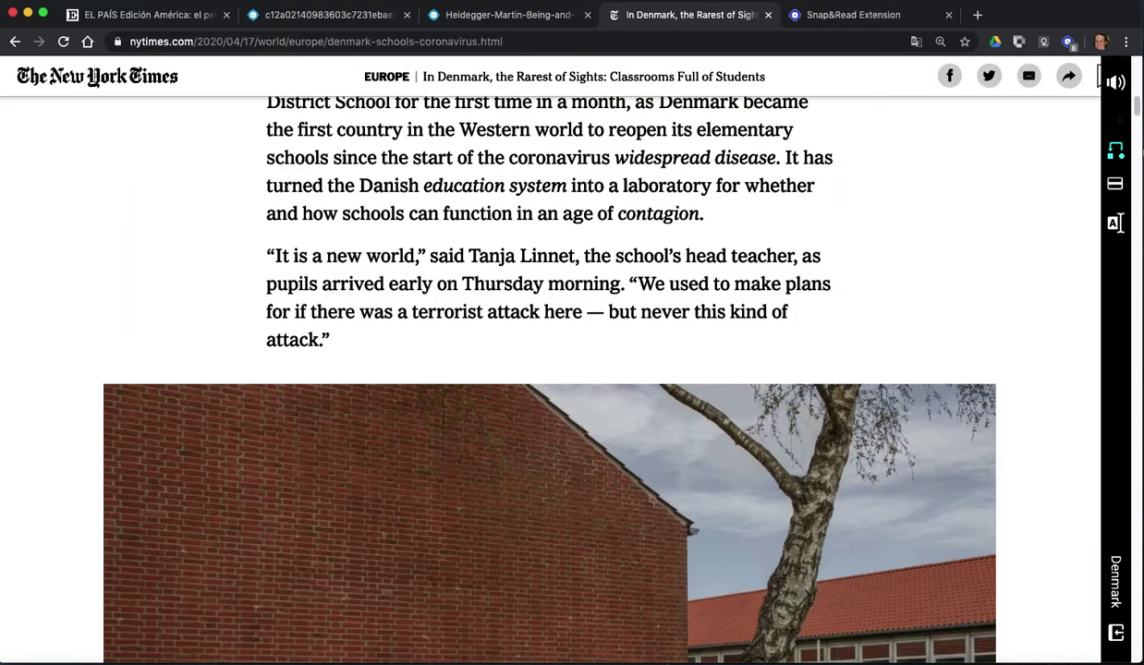
# Step: Switch to the El País front page and open the article on "el millonario mexicano que niega la pandemia"
pyautogui.click(148, 17)
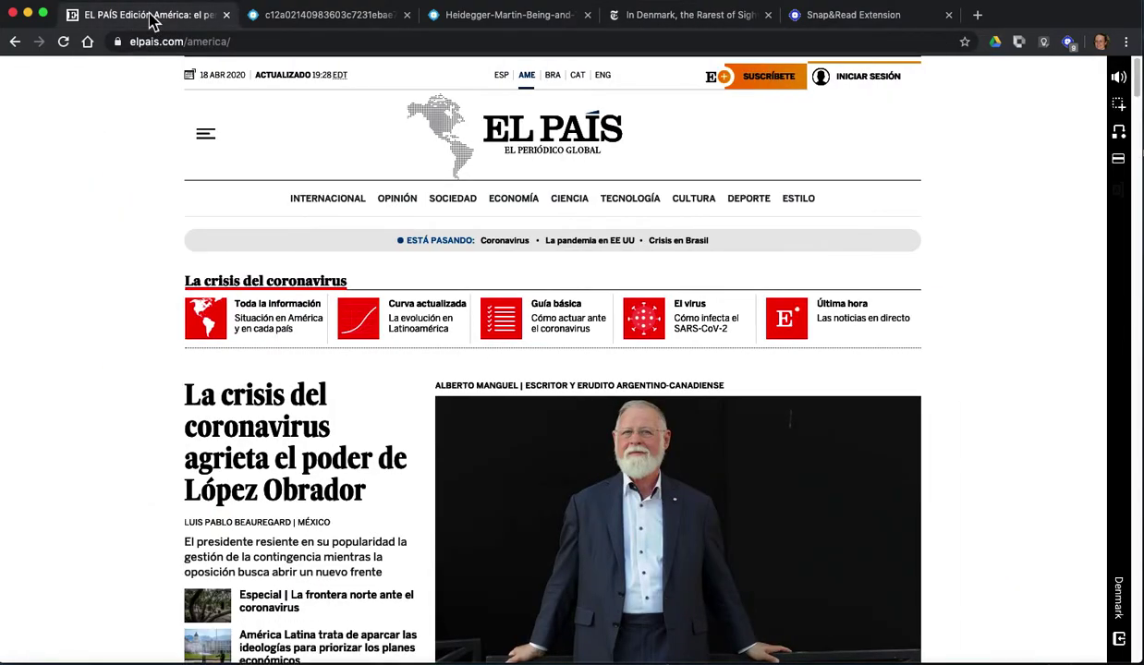
pyautogui.scroll(-10, 153, 439)
pyautogui.scroll(5, 244, 449)
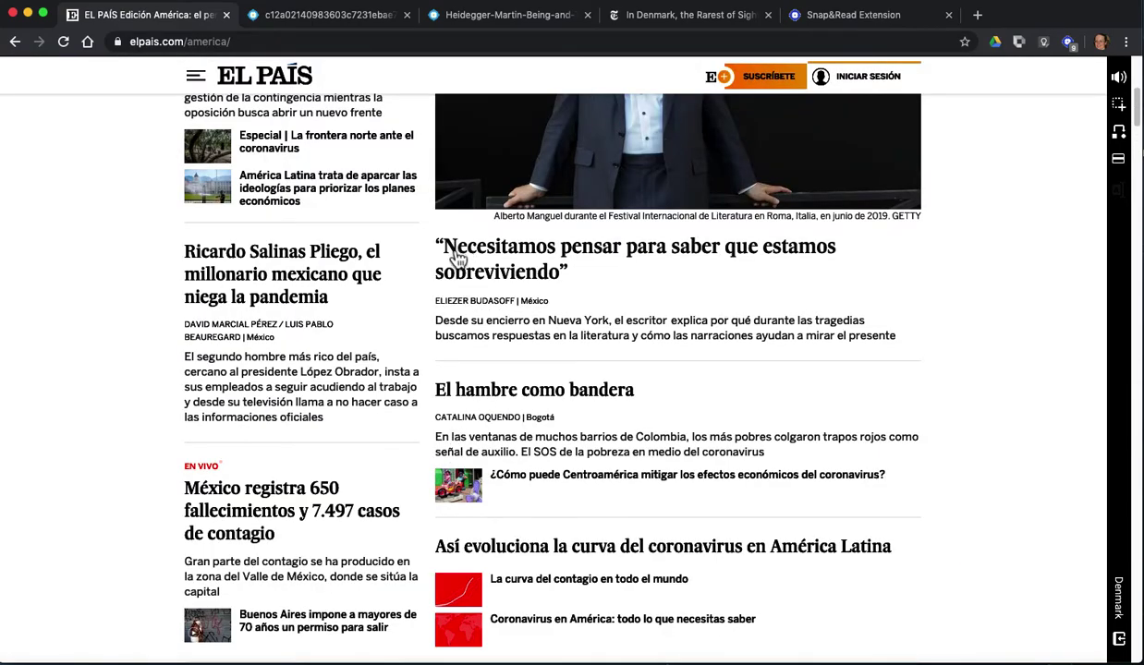
pyautogui.click(262, 270)
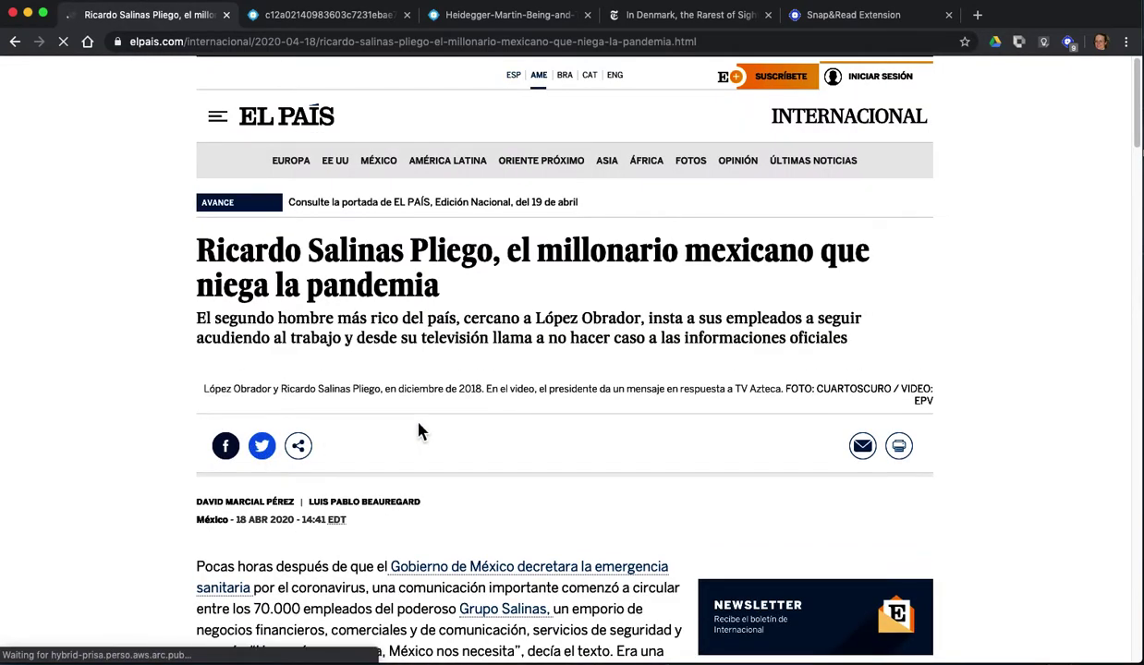
# Step: Remove the distractions from the El País article with Snap&Read so only its plain text is displayed
pyautogui.scroll(-3, 422, 433)
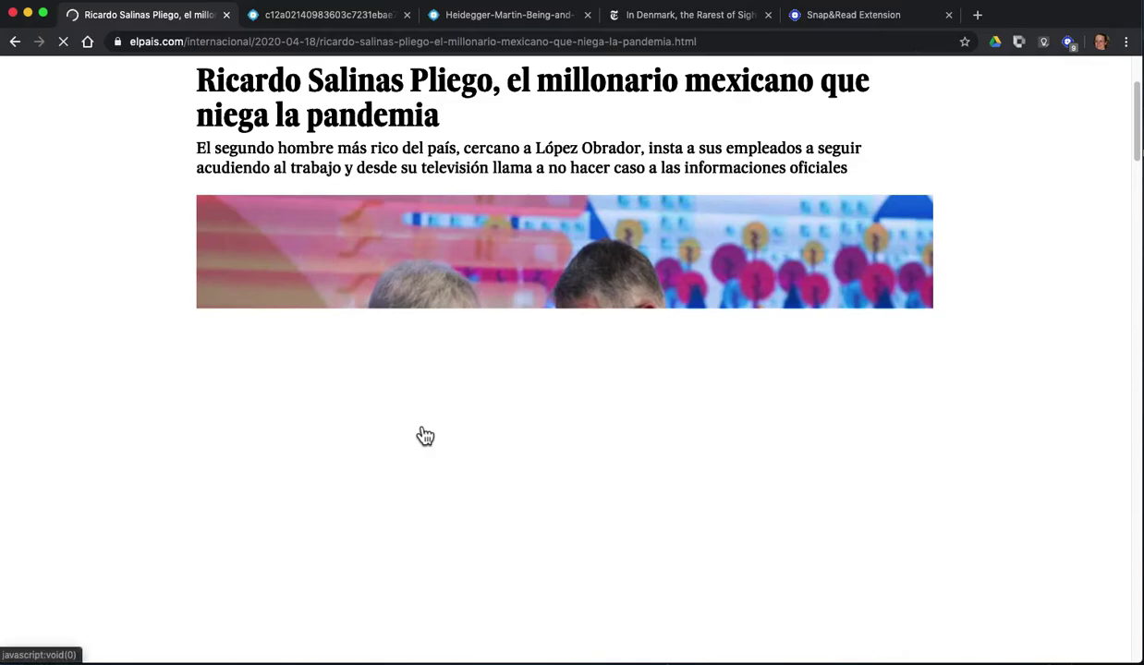
pyautogui.scroll(-10, 421, 432)
pyautogui.scroll(-20, 418, 429)
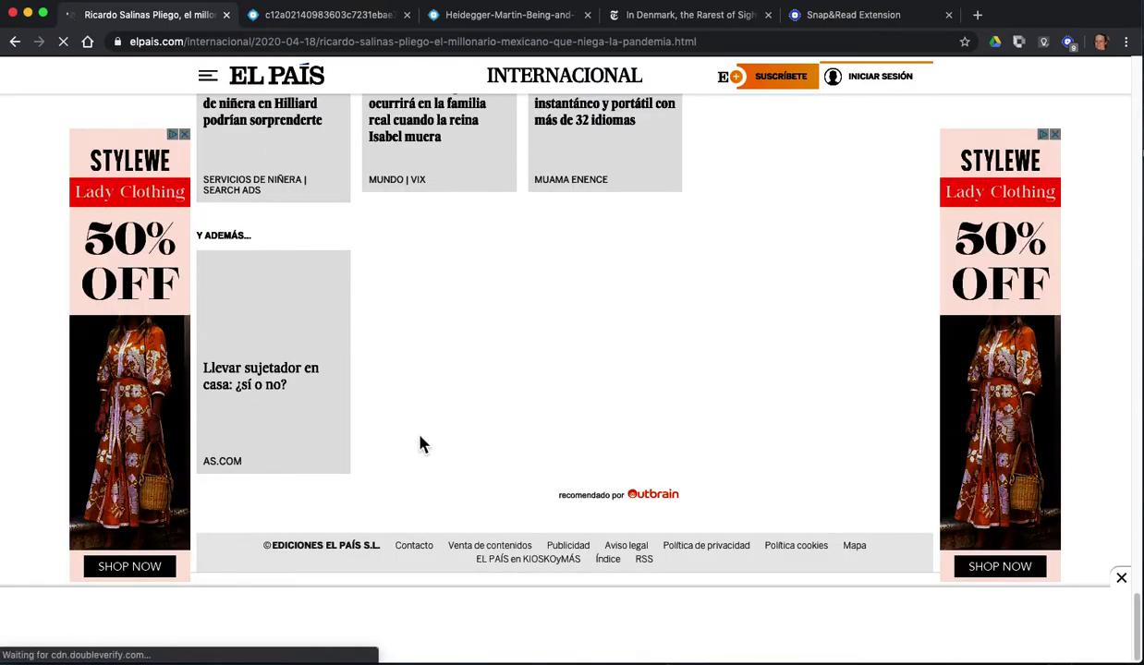
pyautogui.scroll(10, 278, 596)
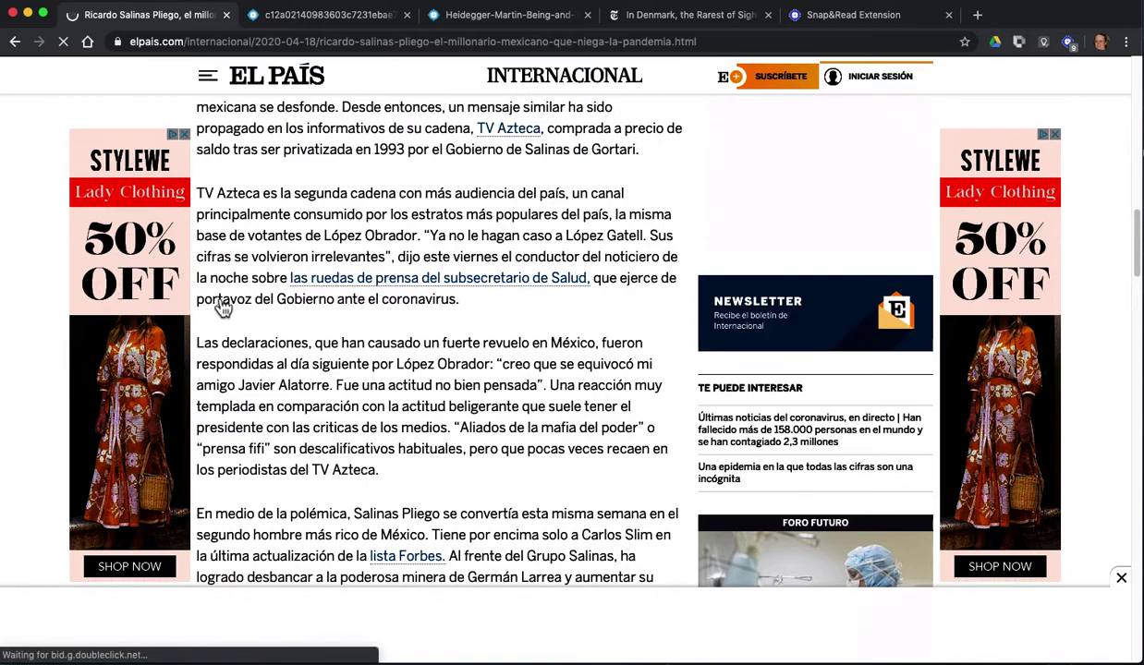
pyautogui.scroll(10, 223, 310)
pyautogui.scroll(-3, 249, 322)
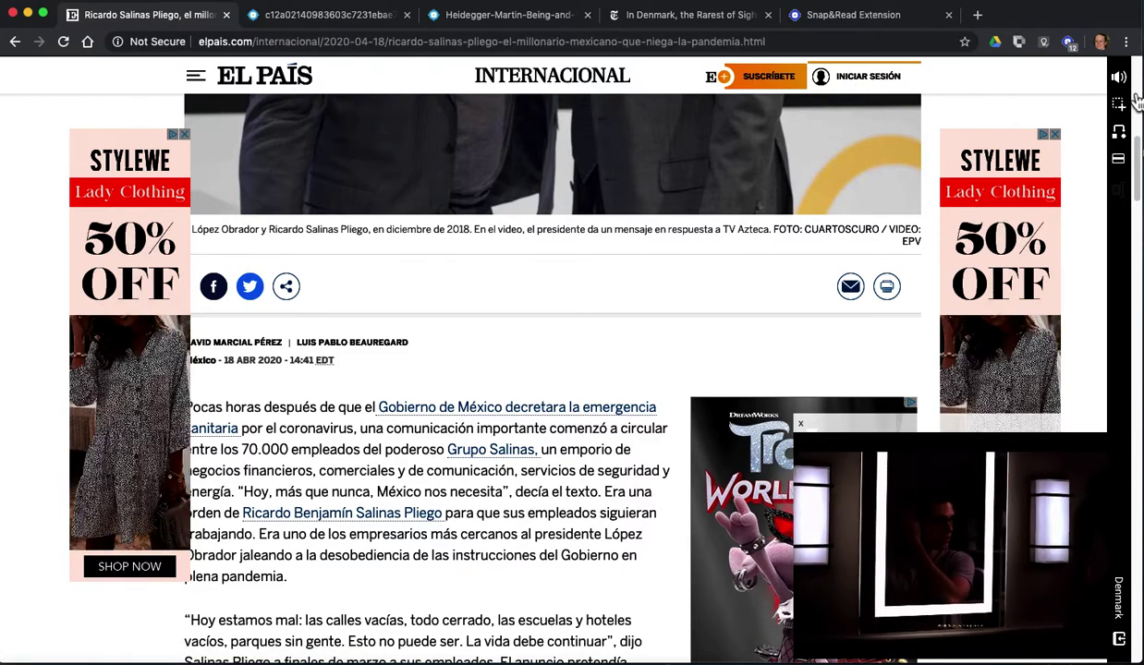
pyautogui.click(1070, 43)
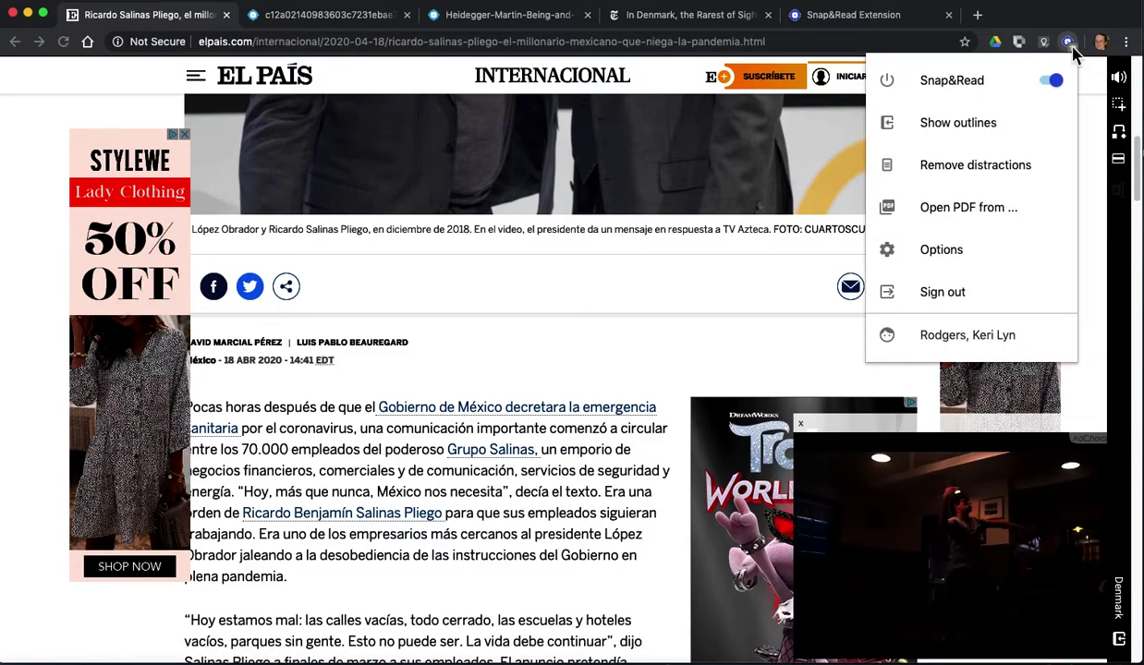
pyautogui.click(947, 166)
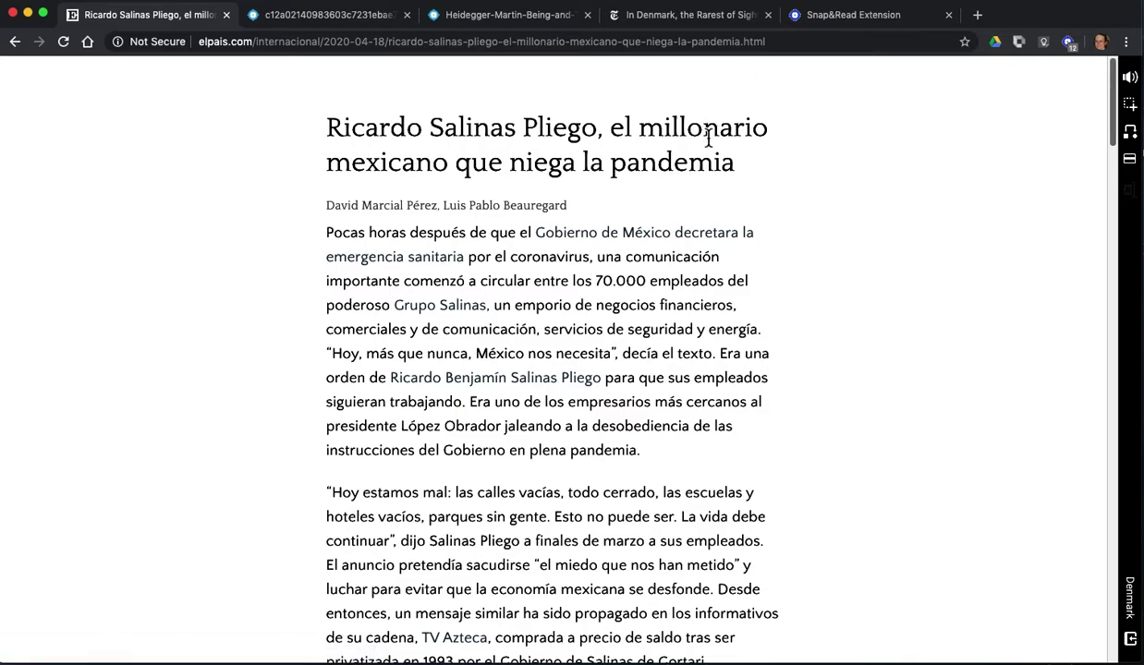
# Step: Show the Denmark outline's sources beside the decluttered article and hide them again
pyautogui.click(1069, 42)
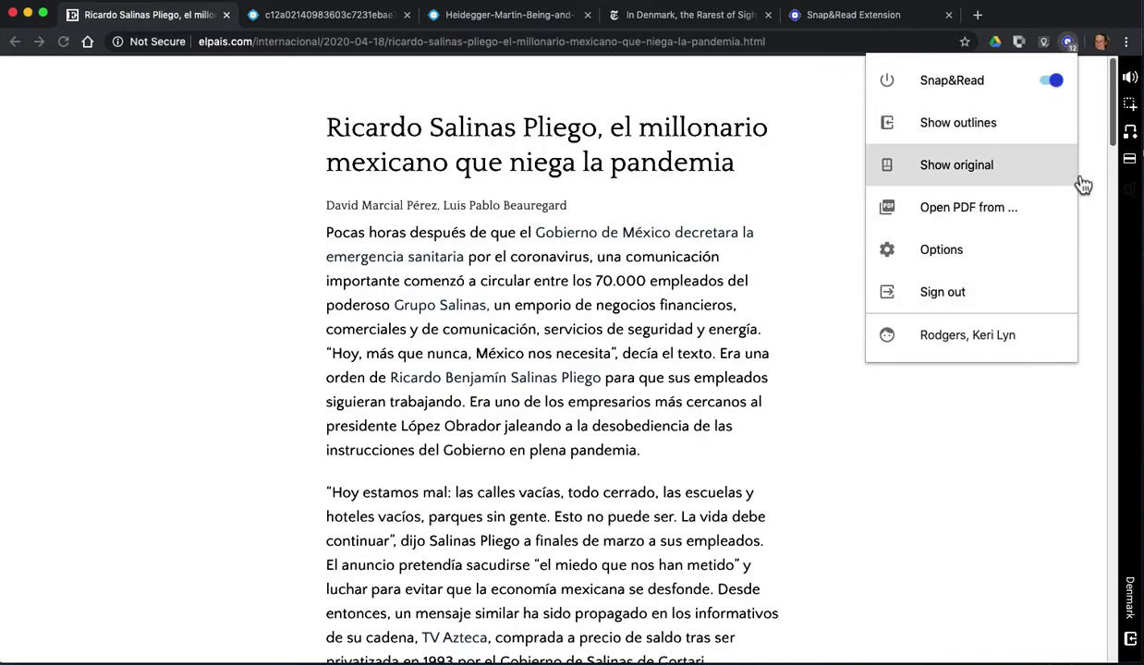
pyautogui.click(1131, 638)
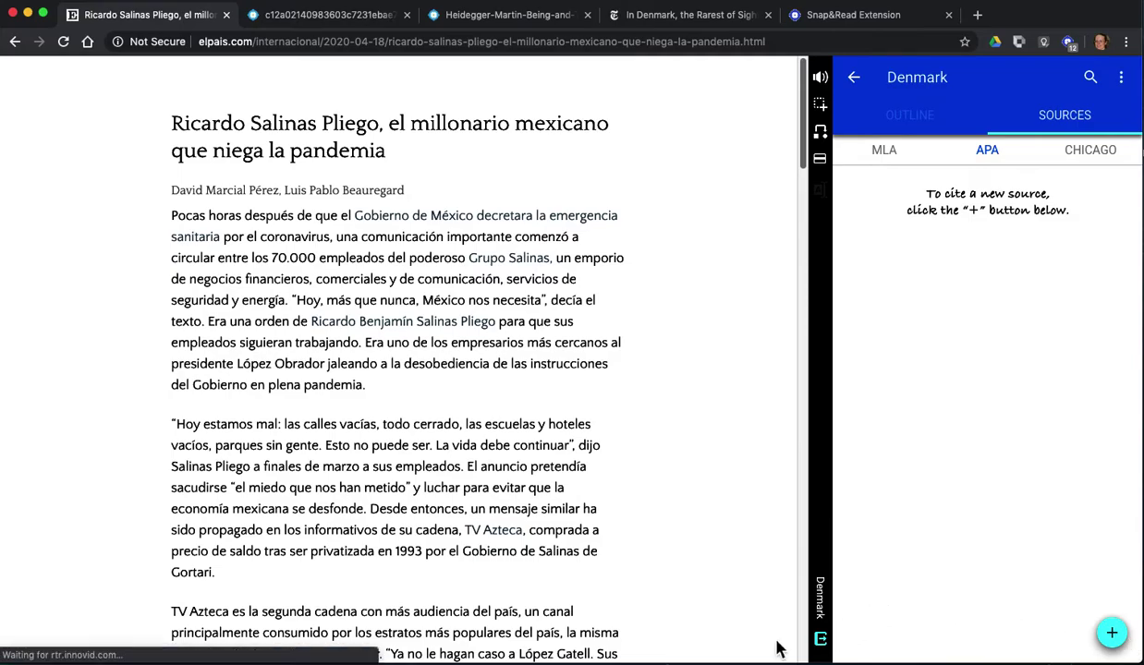
pyautogui.click(820, 639)
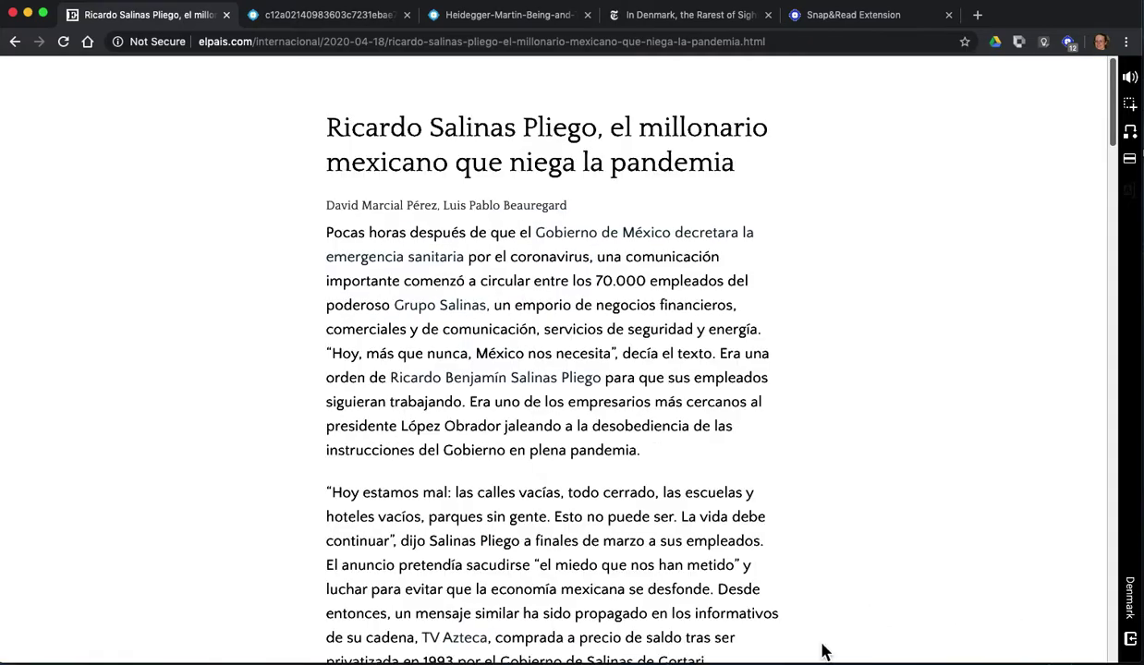
# Step: Open the Snap&Read options and check the language that text is translated into
pyautogui.click(1072, 46)
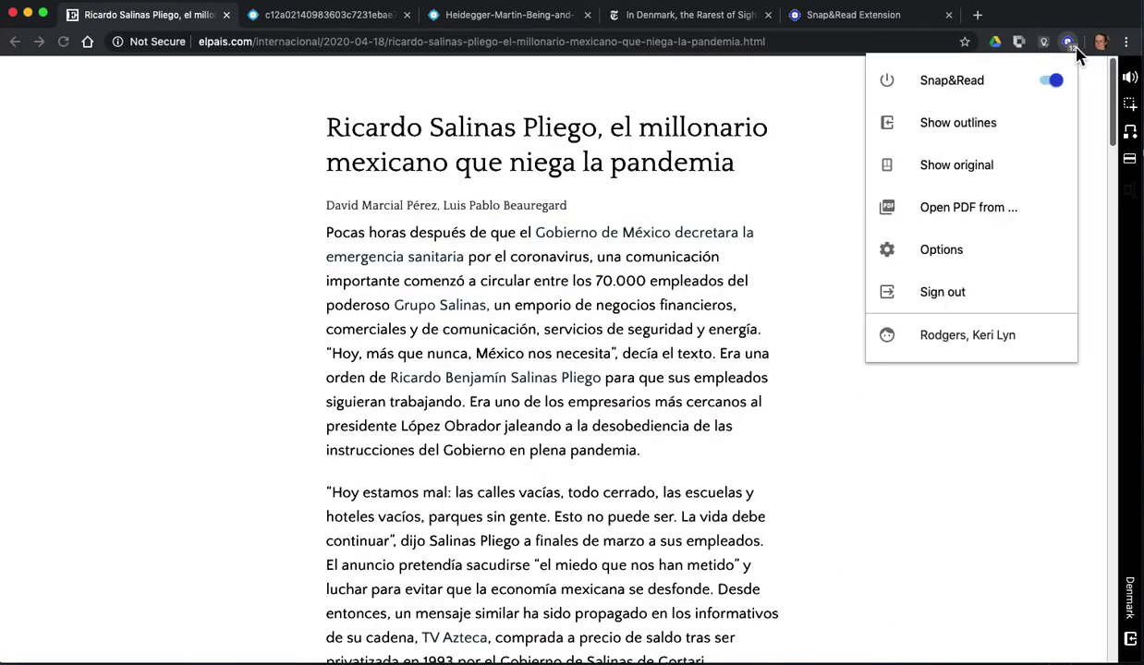
pyautogui.click(959, 262)
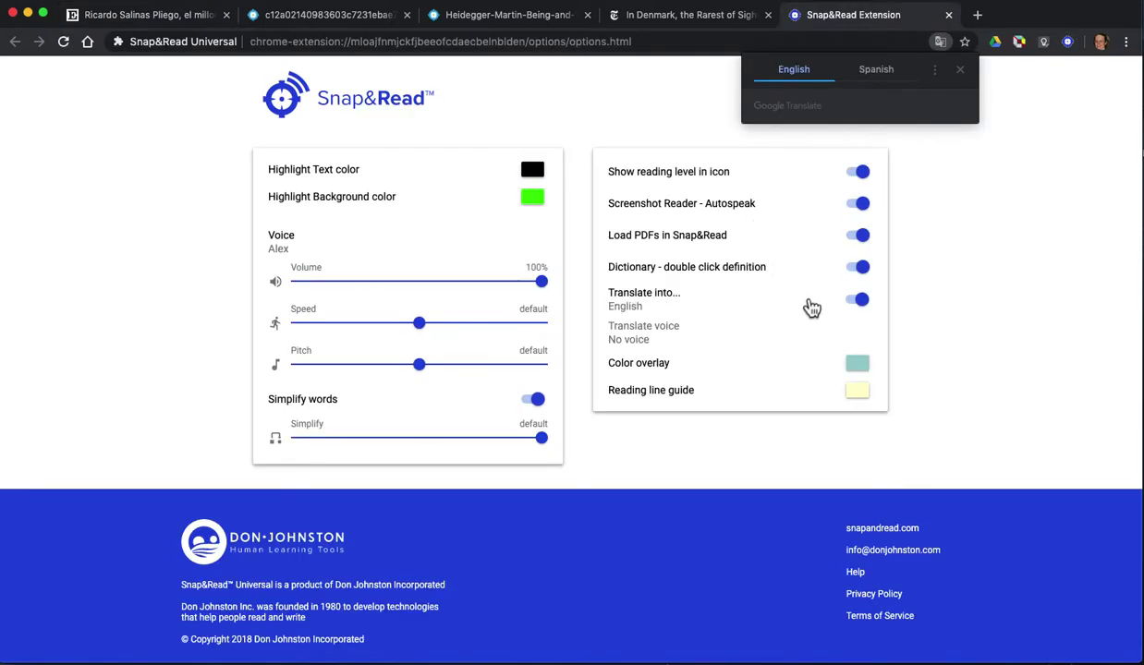
pyautogui.click(622, 306)
pyautogui.click(616, 300)
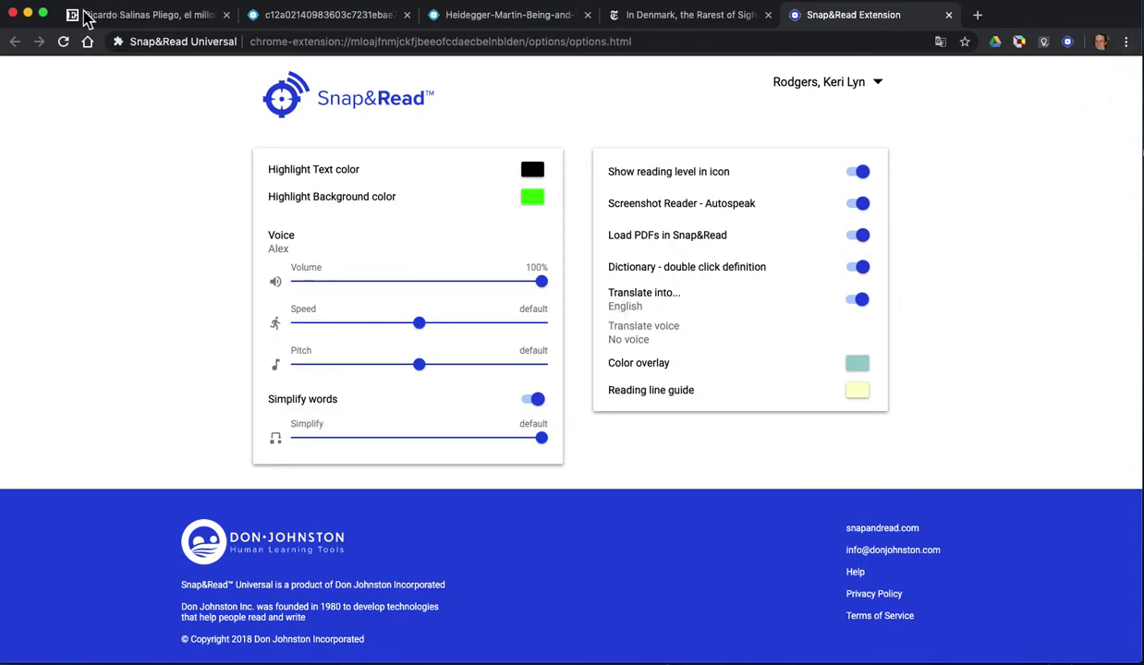
# Step: Return to the El País article and remove its distractions again
pyautogui.click(195, 20)
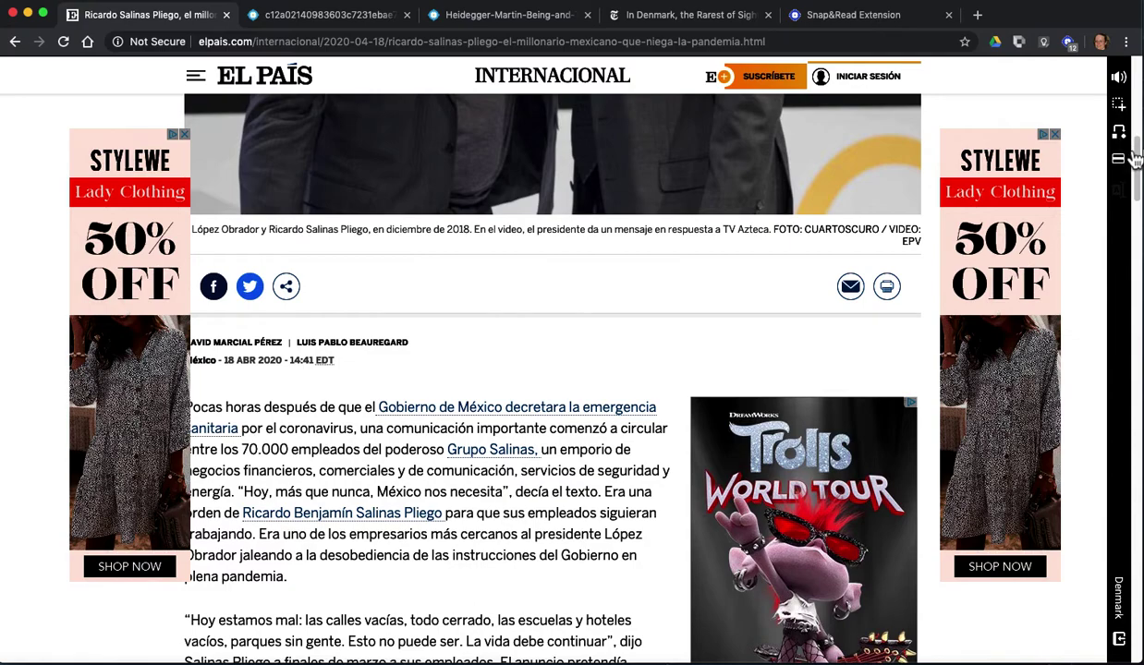
pyautogui.click(1068, 42)
pyautogui.click(982, 163)
# Step: Select the article's opening paragraph, from "Pocas horas" to "plena pandemia", have it read aloud, and stop the reading
pyautogui.moveTo(325, 236); pyautogui.dragTo(668, 439)
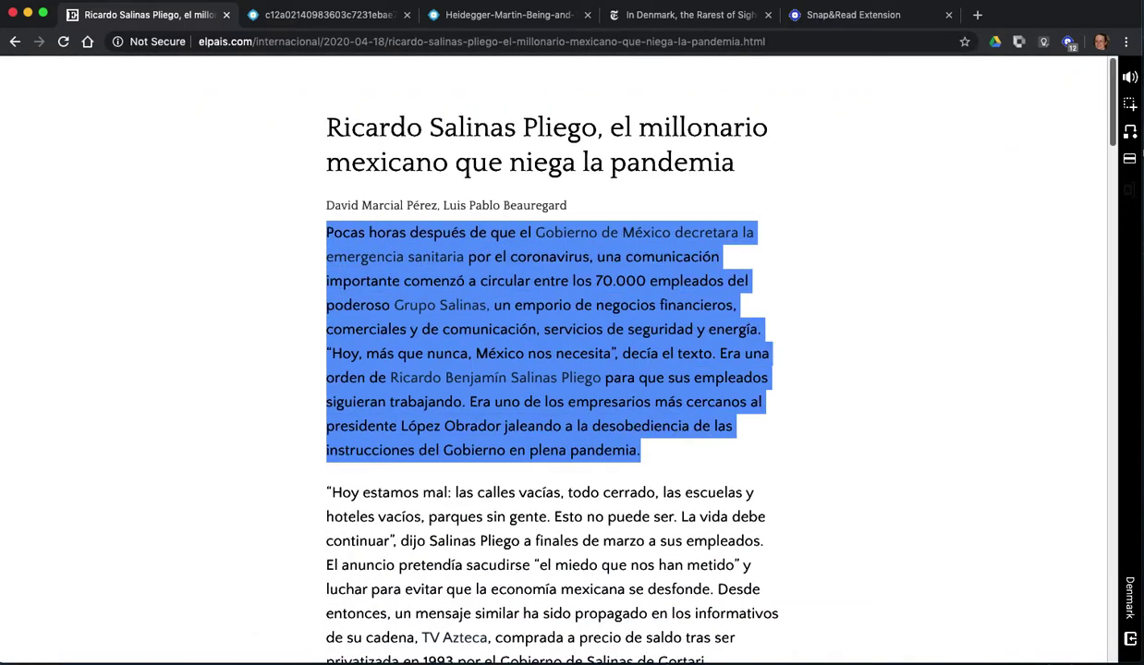
pyautogui.click(1129, 76)
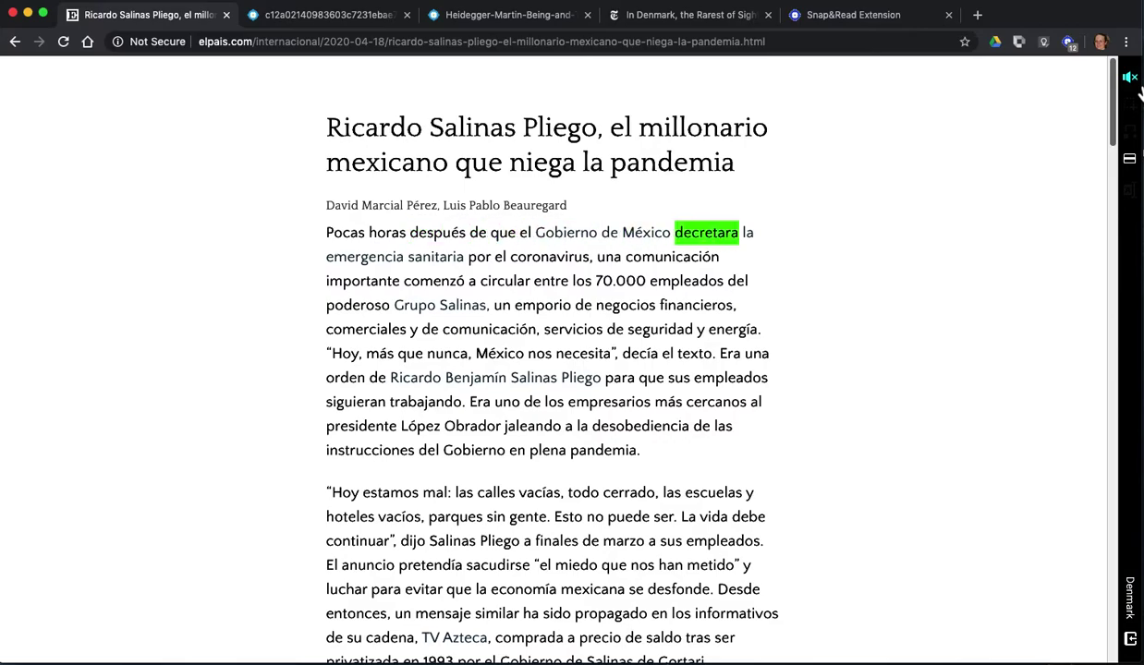
pyautogui.click(1132, 83)
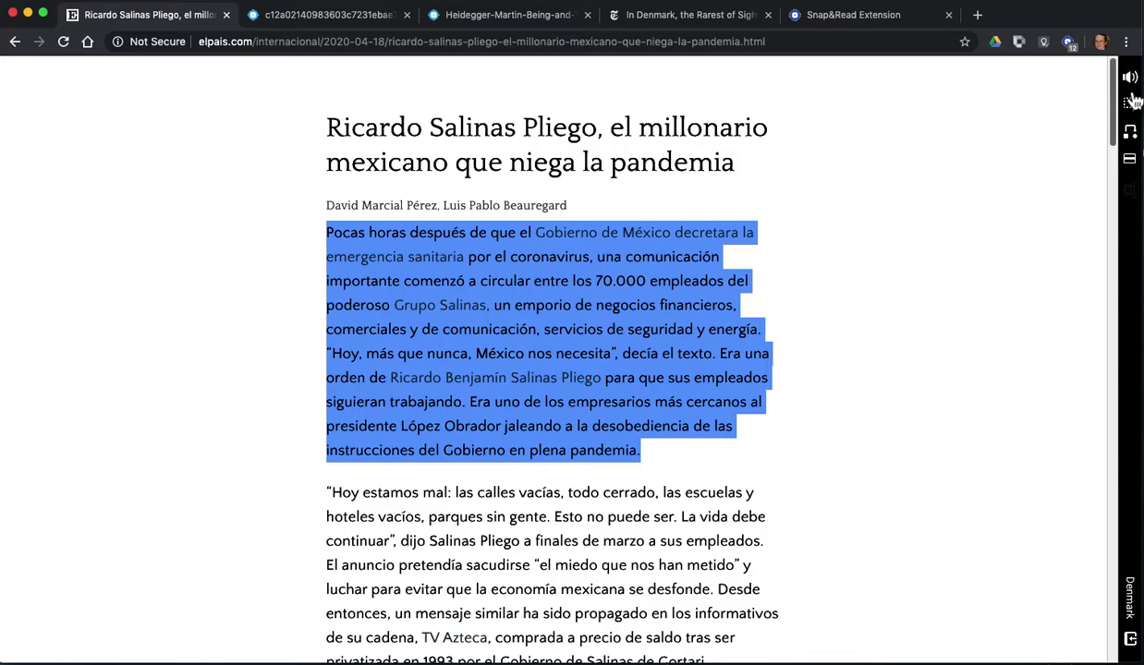
# Step: Switch to the Expectancy–Value Theory PDF and turn on the color overlay with reading guide for the "Achievement motivation theorists" paragraph
pyautogui.click(343, 19)
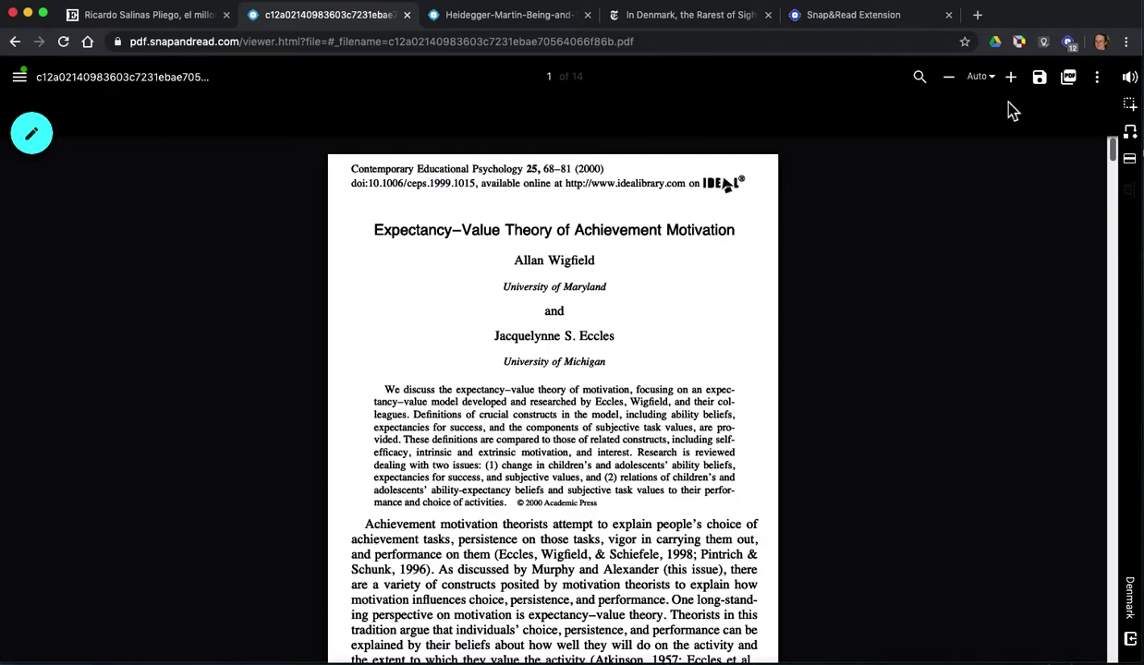
pyautogui.scroll(-3, 769, 294)
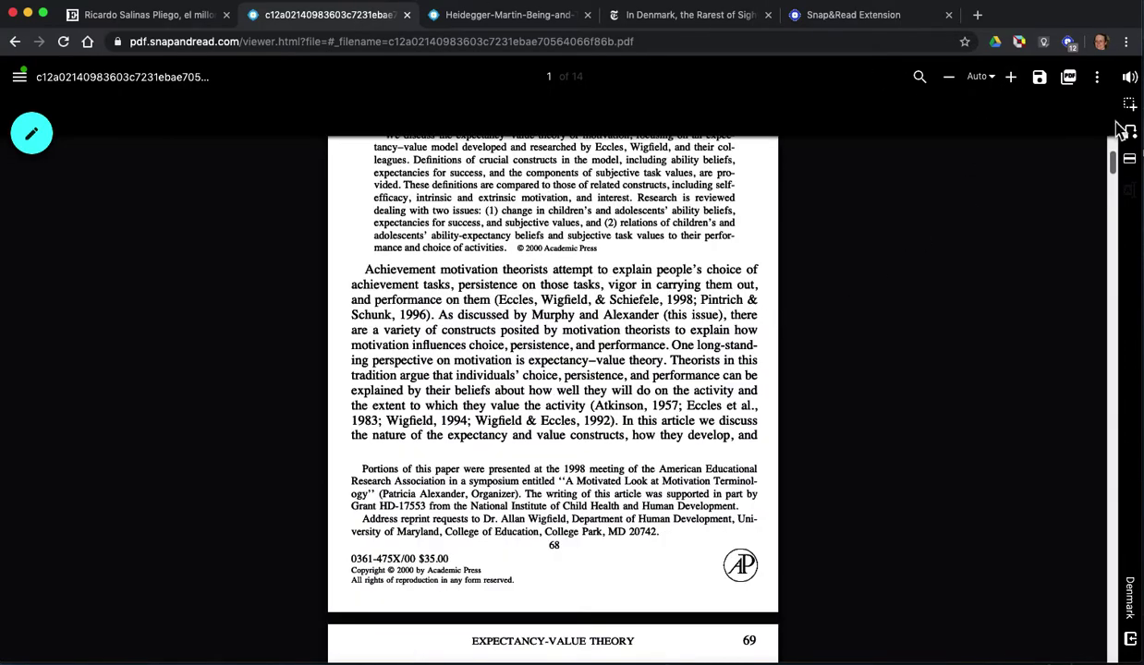
pyautogui.moveTo(339, 265); pyautogui.dragTo(363, 269)
pyautogui.click(361, 269)
pyautogui.moveTo(367, 270); pyautogui.dragTo(753, 436)
pyautogui.click(1131, 162)
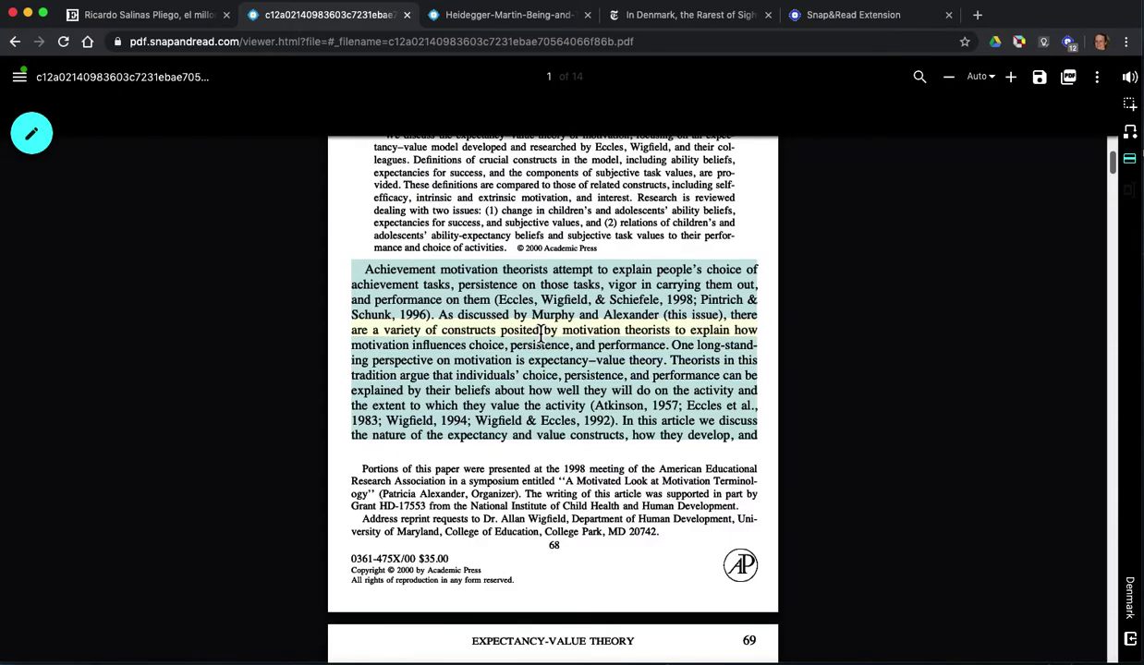
# Step: Capture the "Achievement motivation theorists" paragraph with the screenshot reader, have it read aloud, and stop the reading
pyautogui.click(1130, 109)
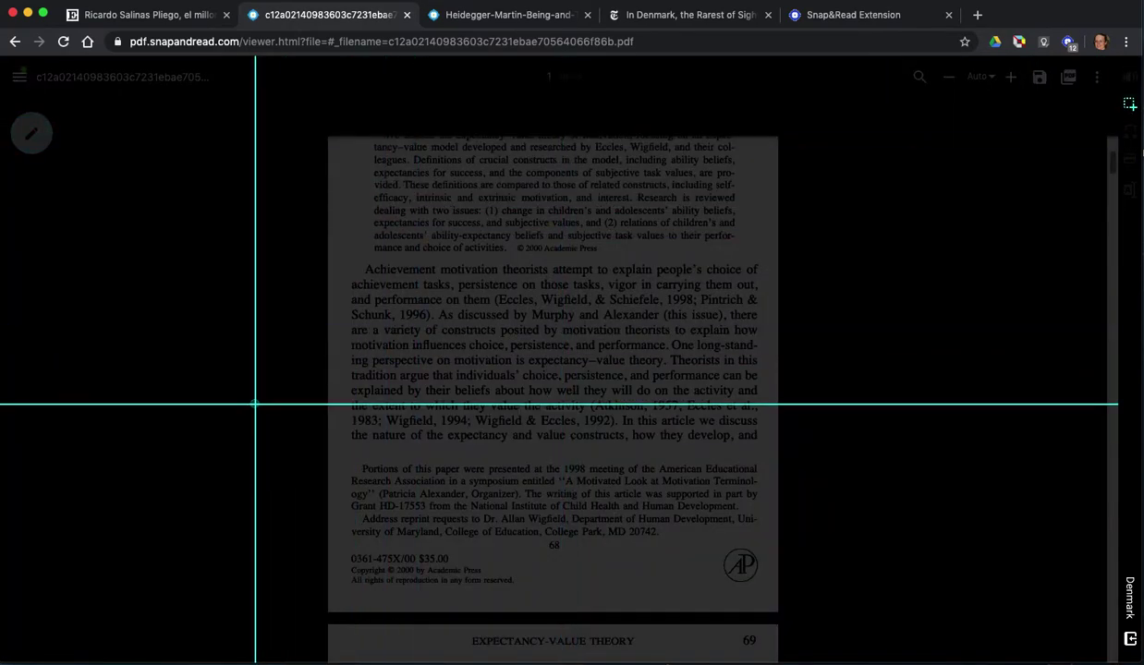
pyautogui.moveTo(341, 255); pyautogui.dragTo(768, 452)
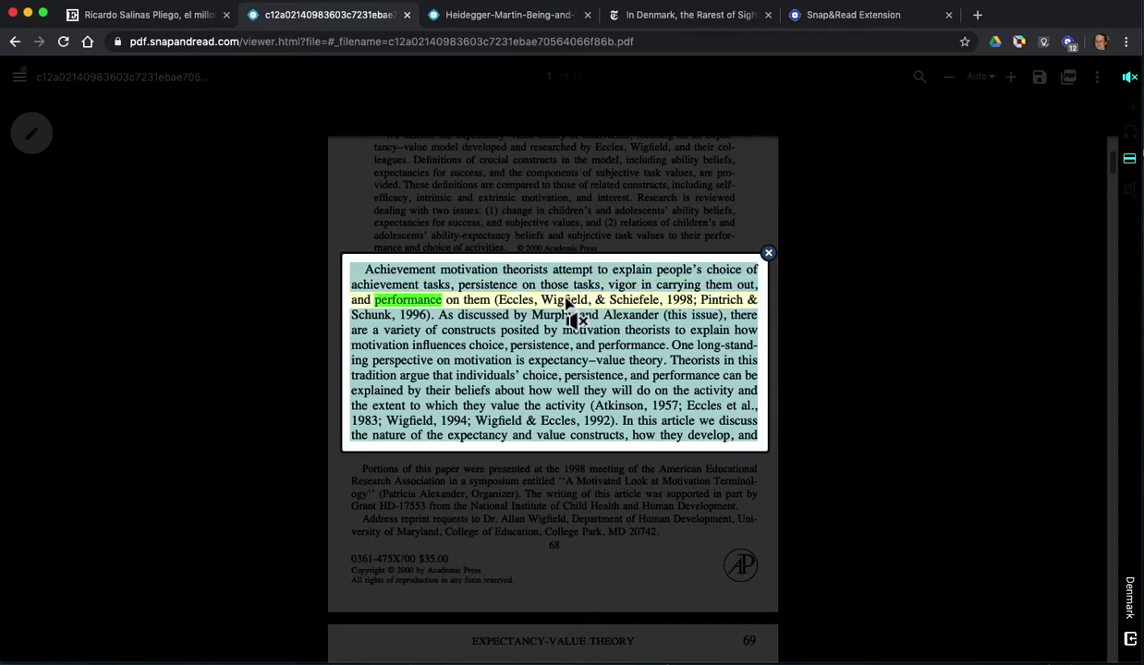
pyautogui.click(1129, 77)
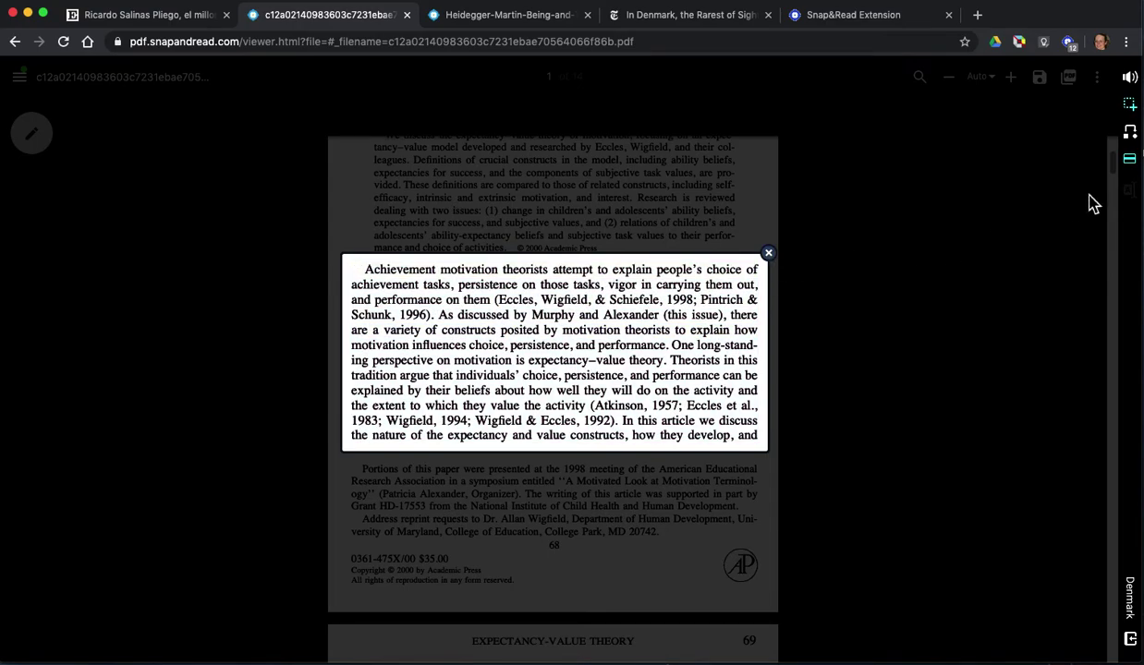
# Step: Simplify the wording of the PDF text, restore the original word "subjective" in the simplified version, and close it
pyautogui.click(1136, 138)
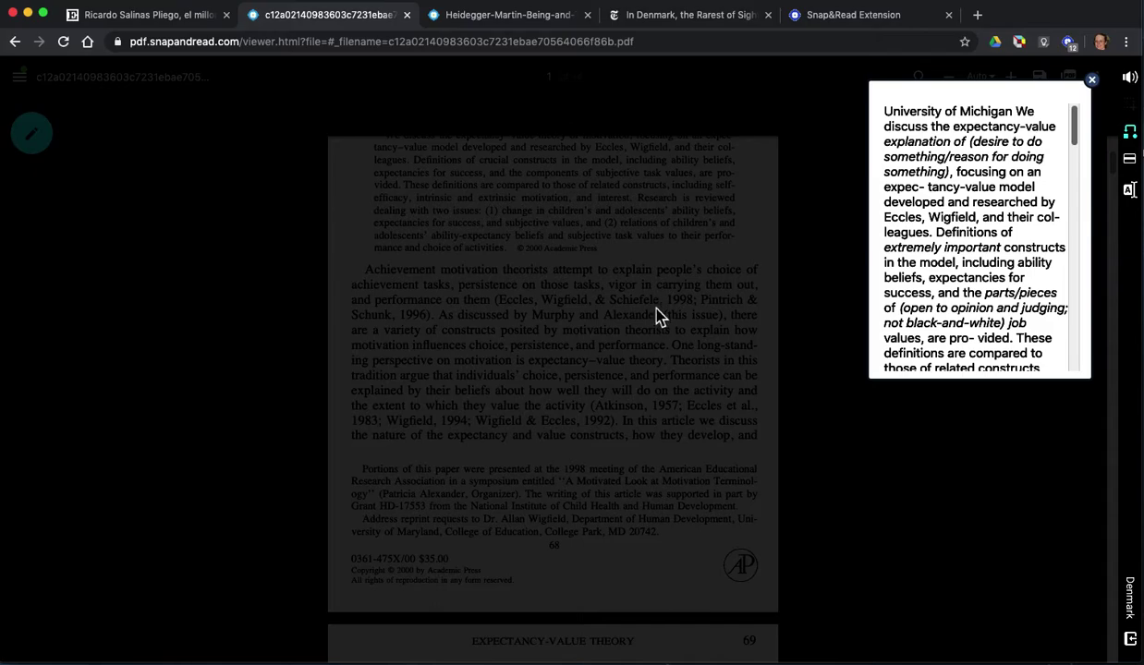
pyautogui.scroll(-3, 968, 185)
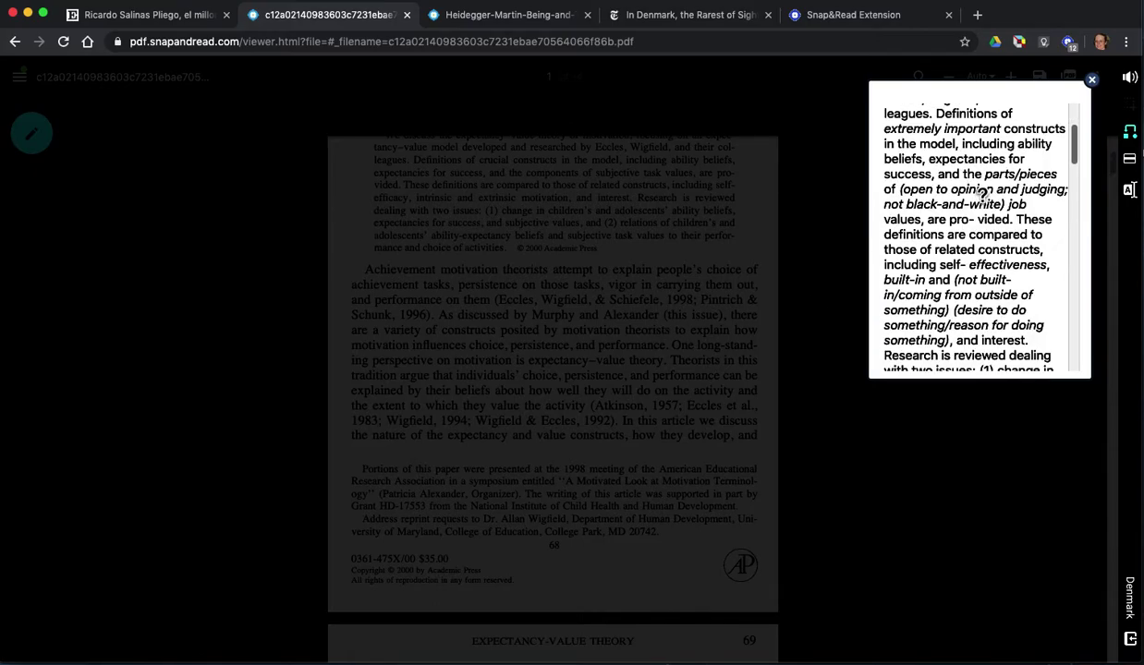
pyautogui.click(984, 194)
pyautogui.scroll(-15, 994, 249)
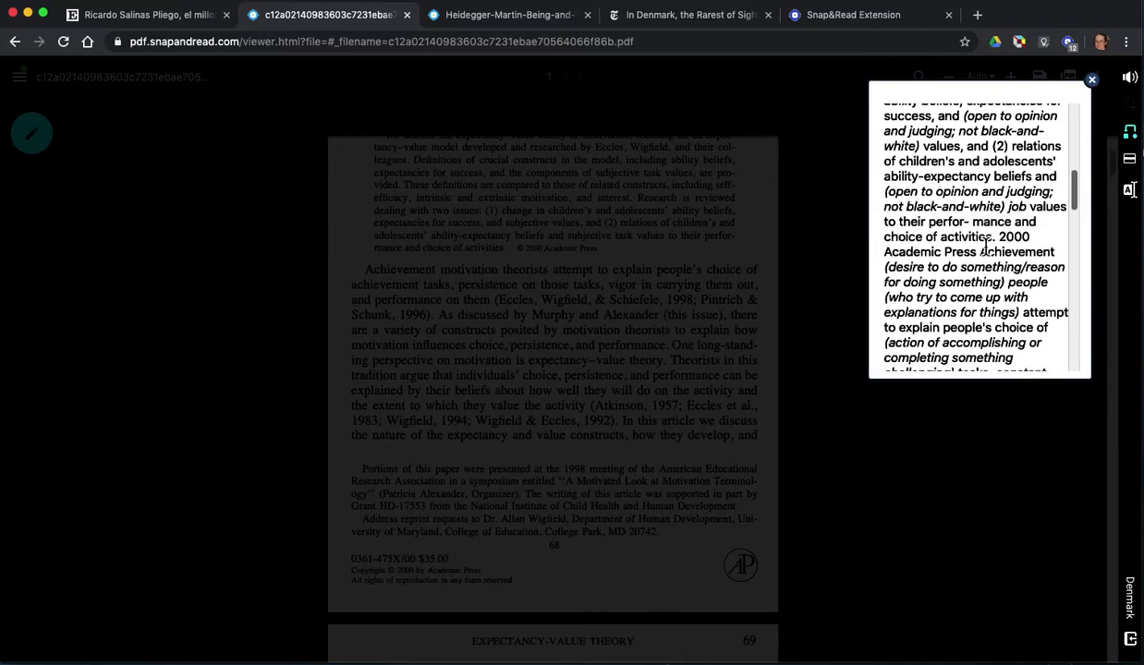
pyautogui.scroll(-3, 987, 245)
pyautogui.scroll(20, 987, 245)
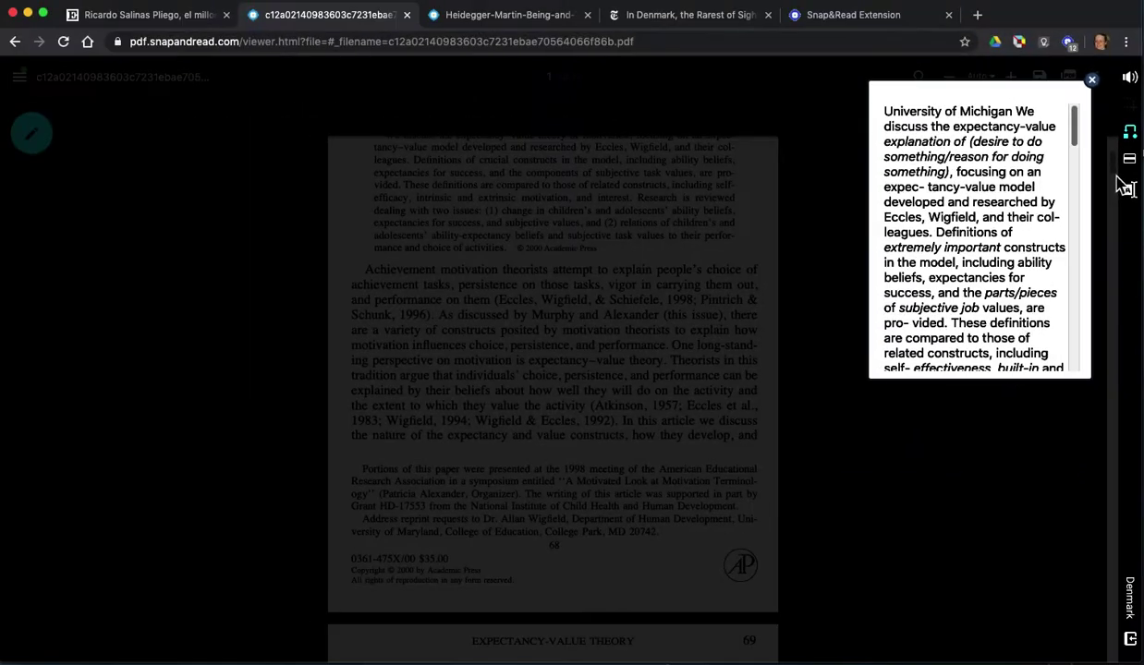
pyautogui.click(1091, 79)
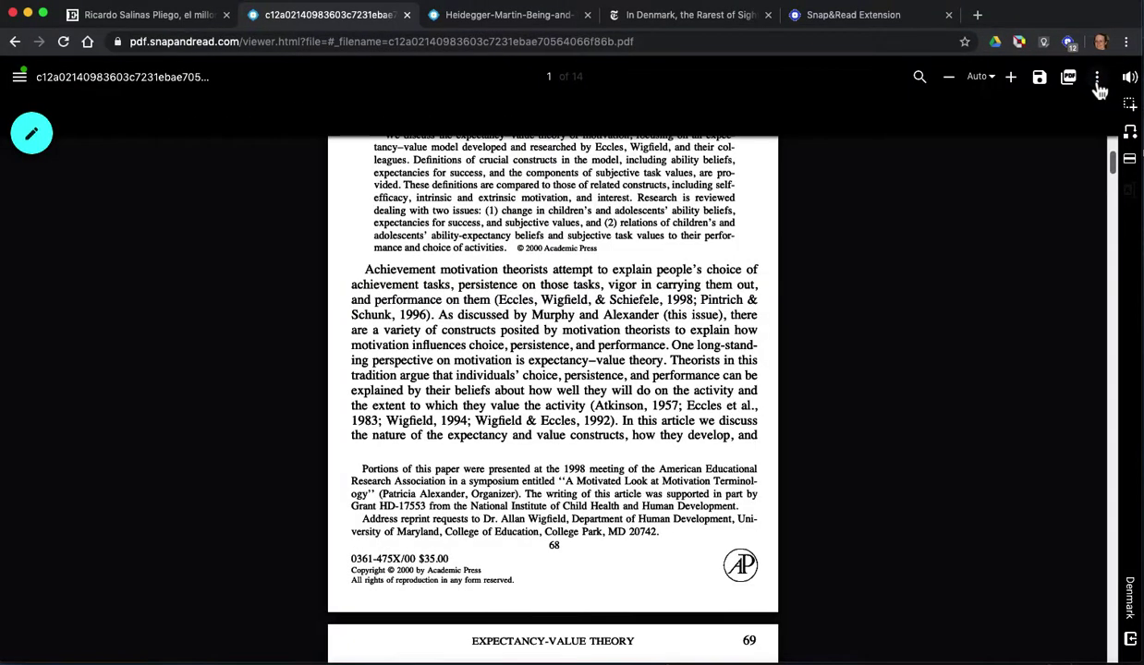
# Step: Have the Greek phrase in the Introduction of the Being and Time PDF read aloud, and return to the New York Times article
pyautogui.click(504, 26)
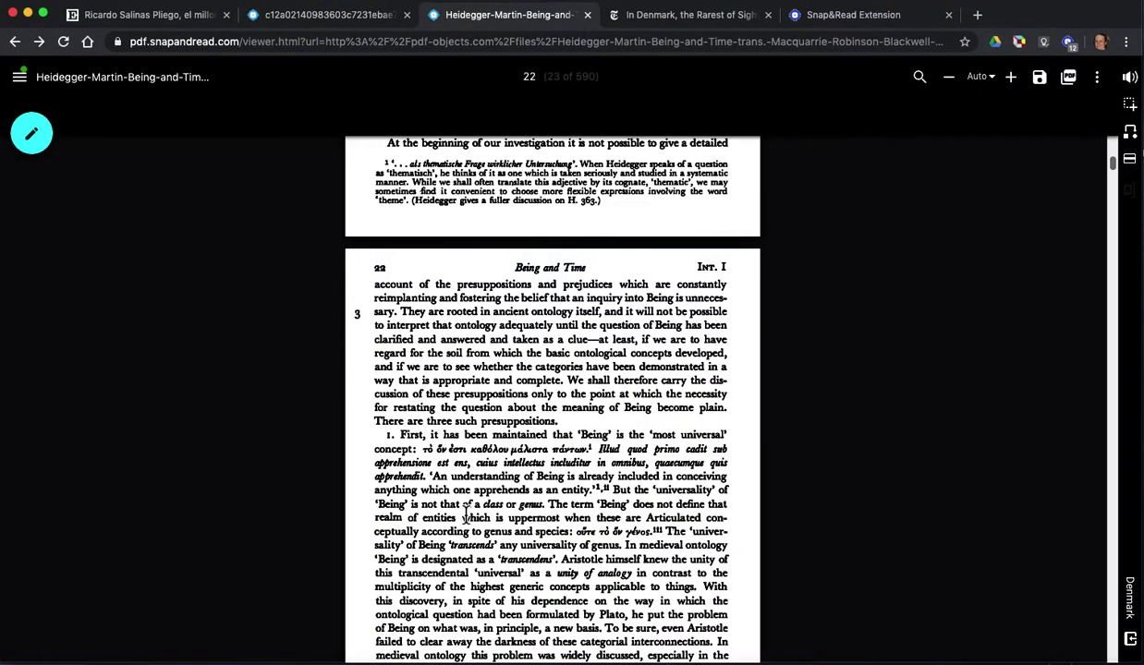
pyautogui.scroll(-1, 392, 332)
pyautogui.scroll(8, 392, 332)
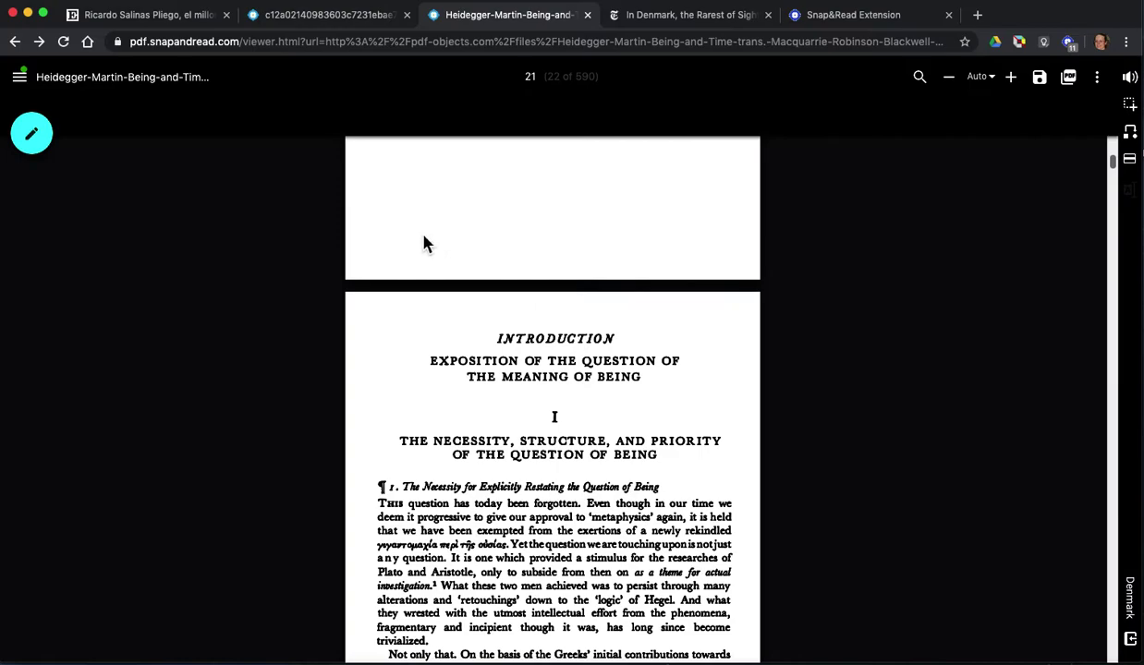
pyautogui.scroll(-5, 410, 236)
pyautogui.moveTo(374, 313); pyautogui.dragTo(517, 314)
pyautogui.click(1133, 79)
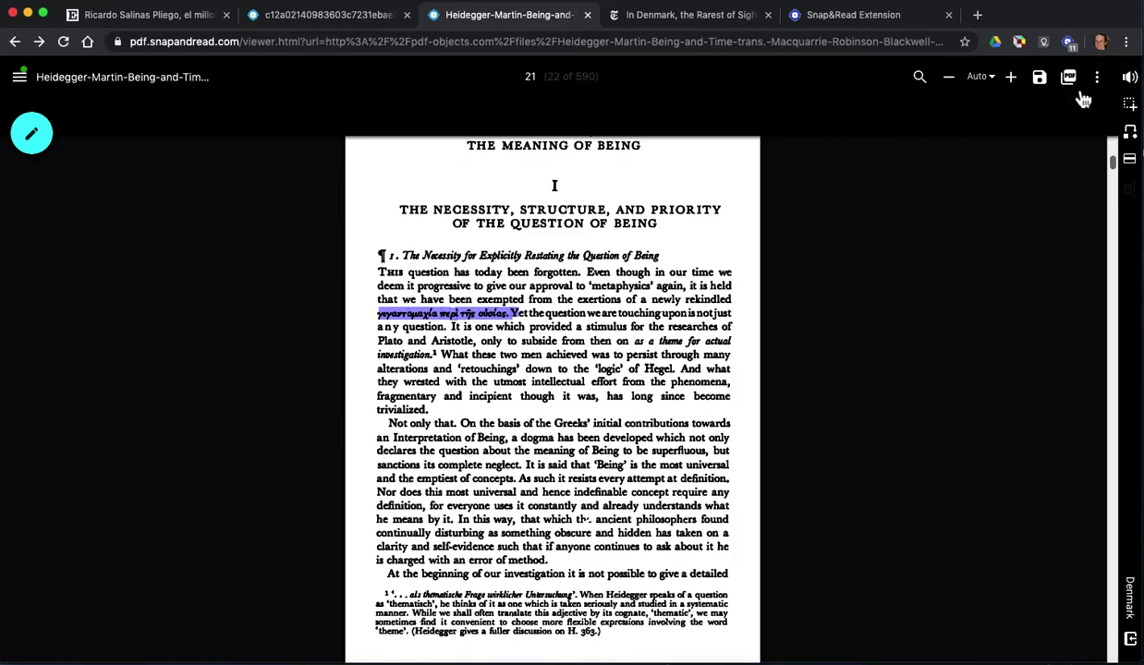
pyautogui.click(649, 23)
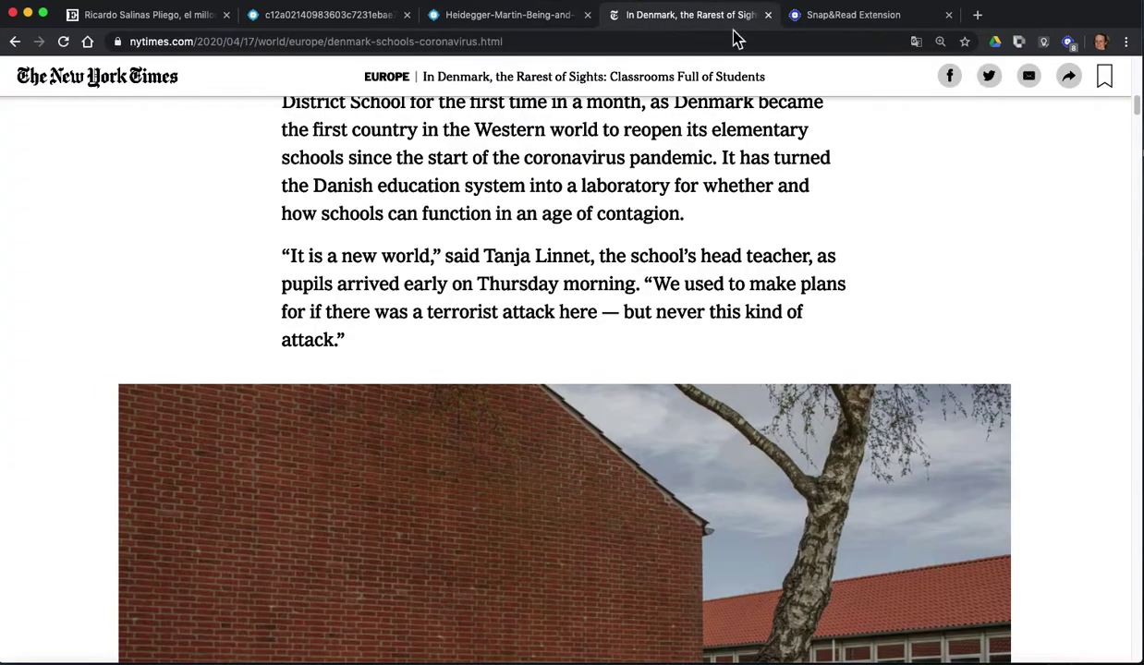